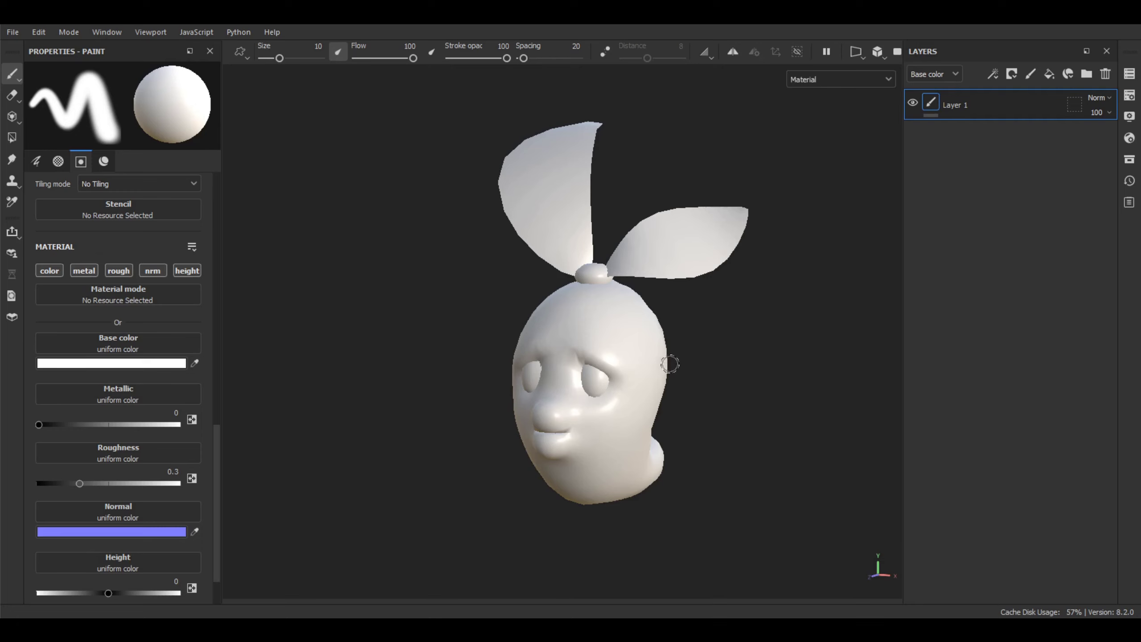
Remove the Metallic, Roughness, Normal and Height channels from the mandragora texture set, keeping only Base color
left_click_drag(668, 358, 640, 364, "alt")
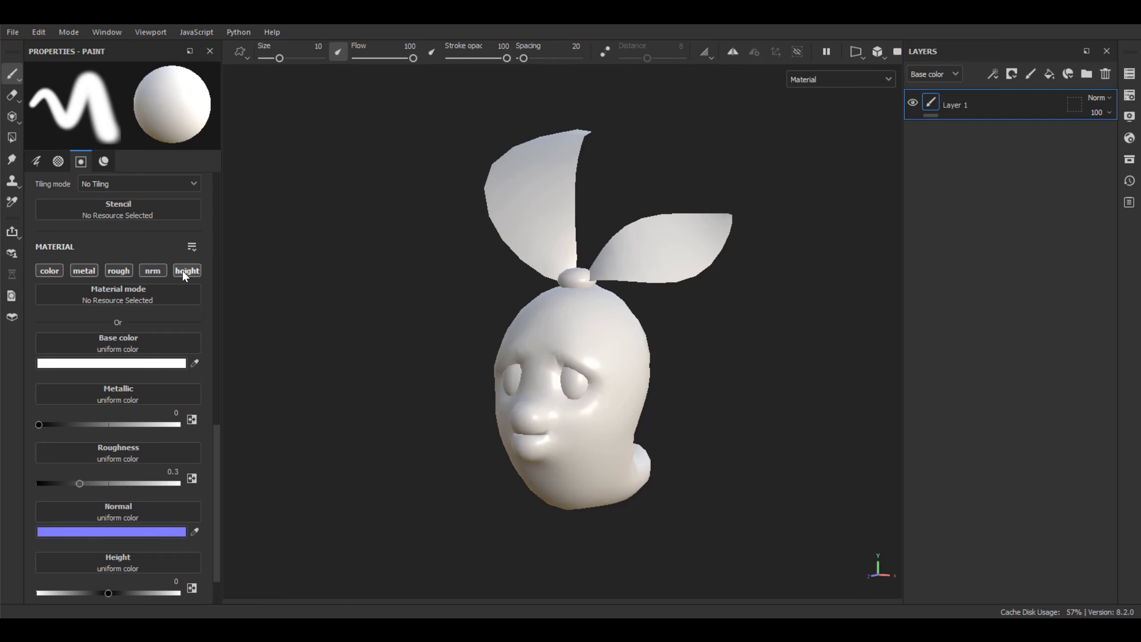
left_click(1130, 95)
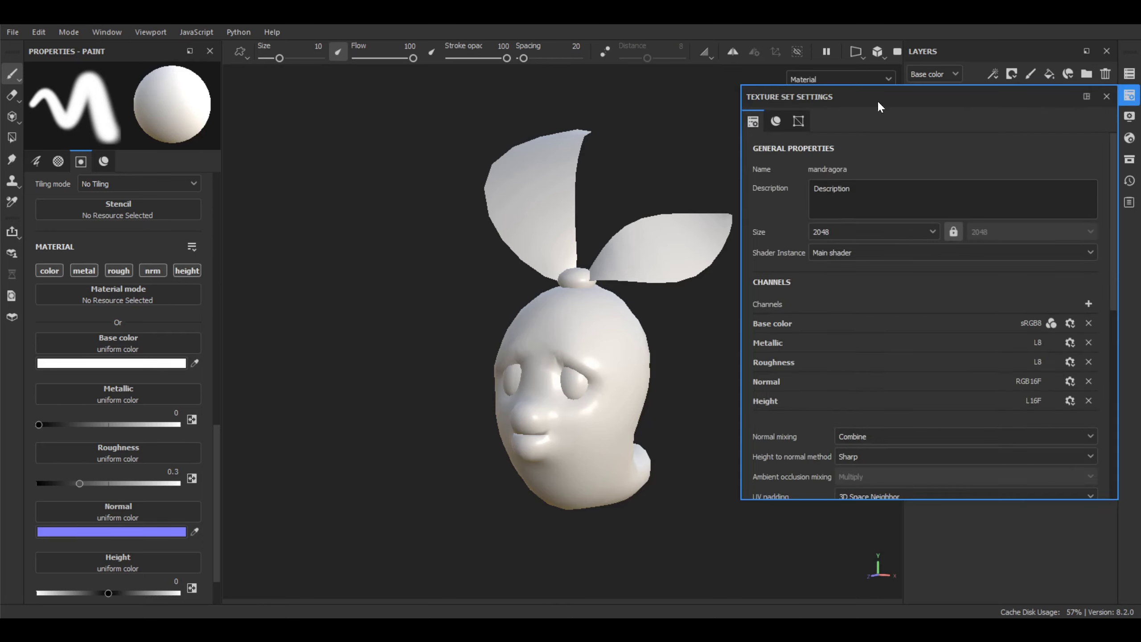
left_click(1091, 342)
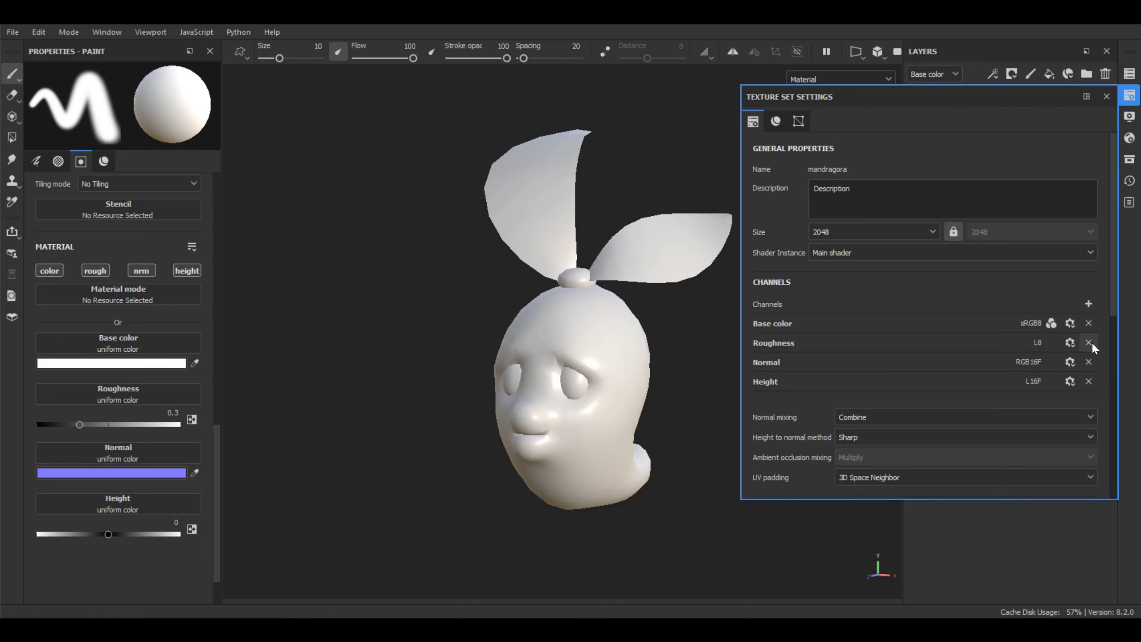
left_click(1090, 342)
left_click(1090, 342)
left_click(1089, 342)
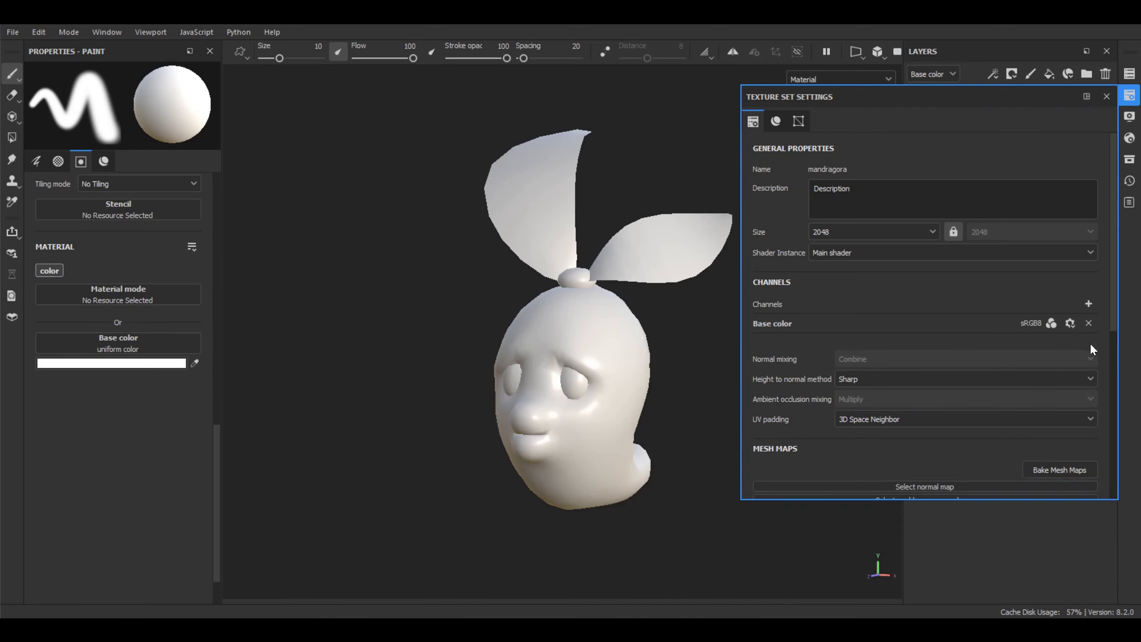
left_click(1106, 96)
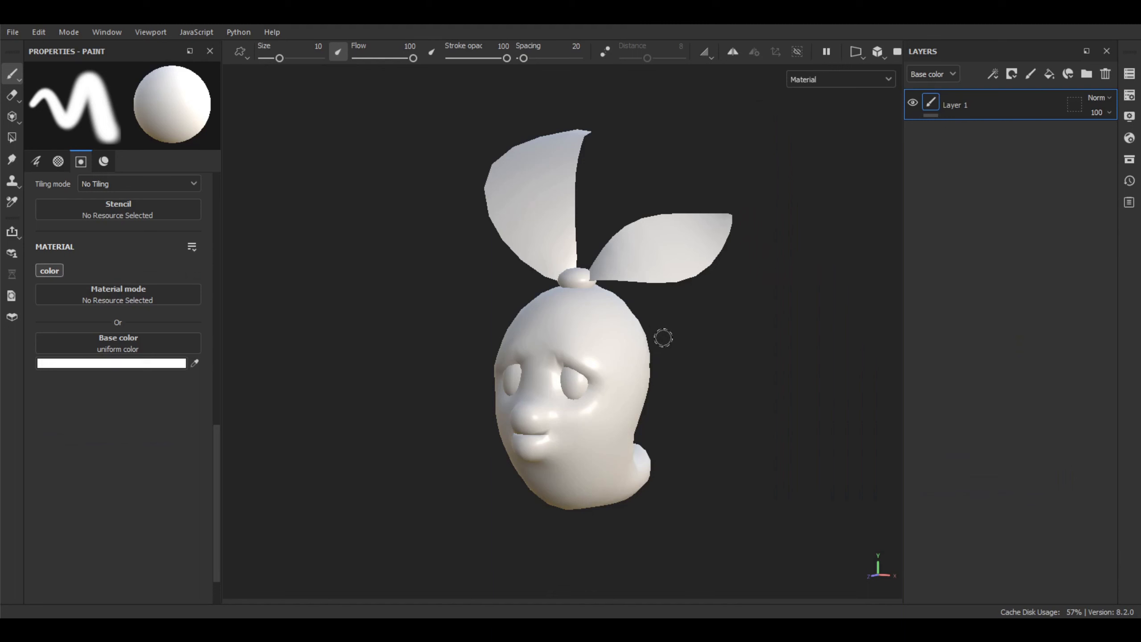
Save the project over the existing file madragora.spp in the files folder
key("ctrl+s")
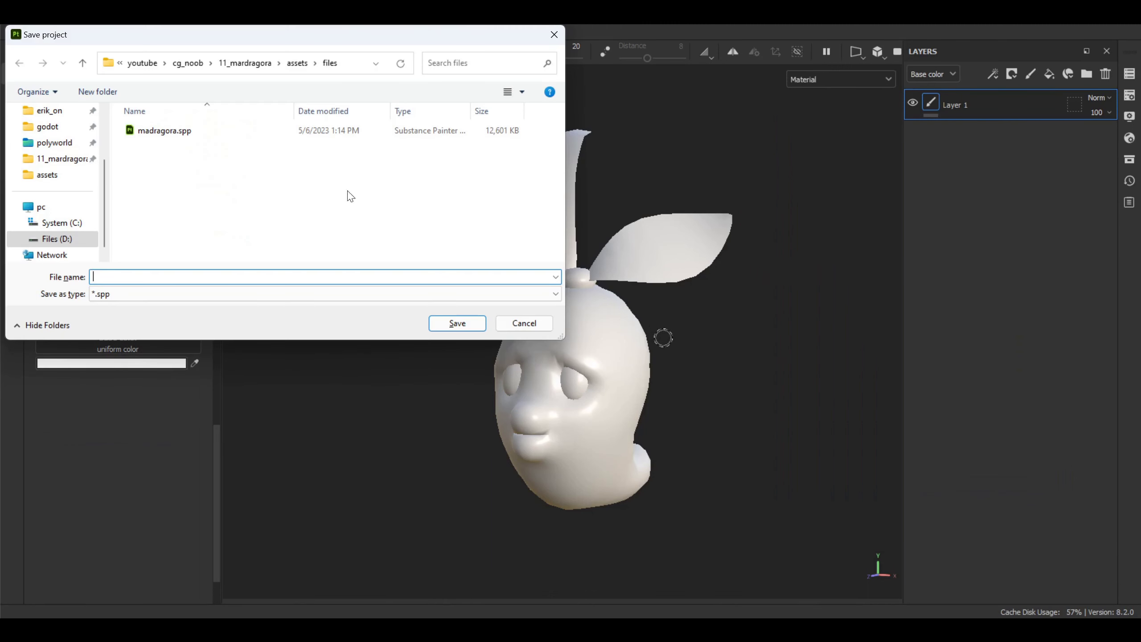
left_click(174, 132)
left_click(457, 324)
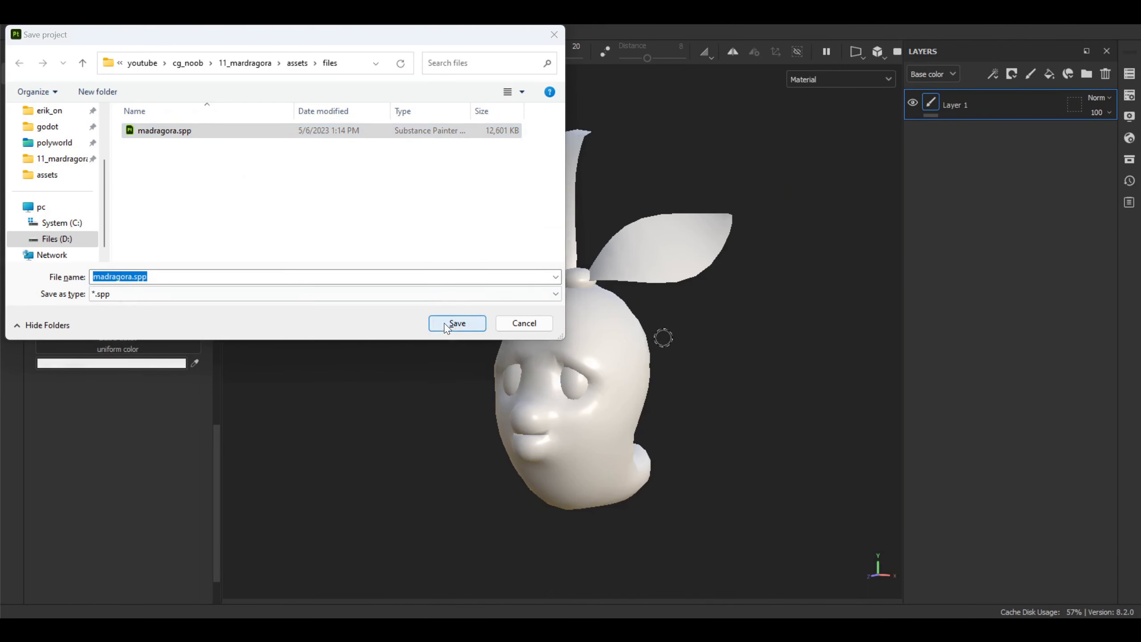
left_click(594, 321)
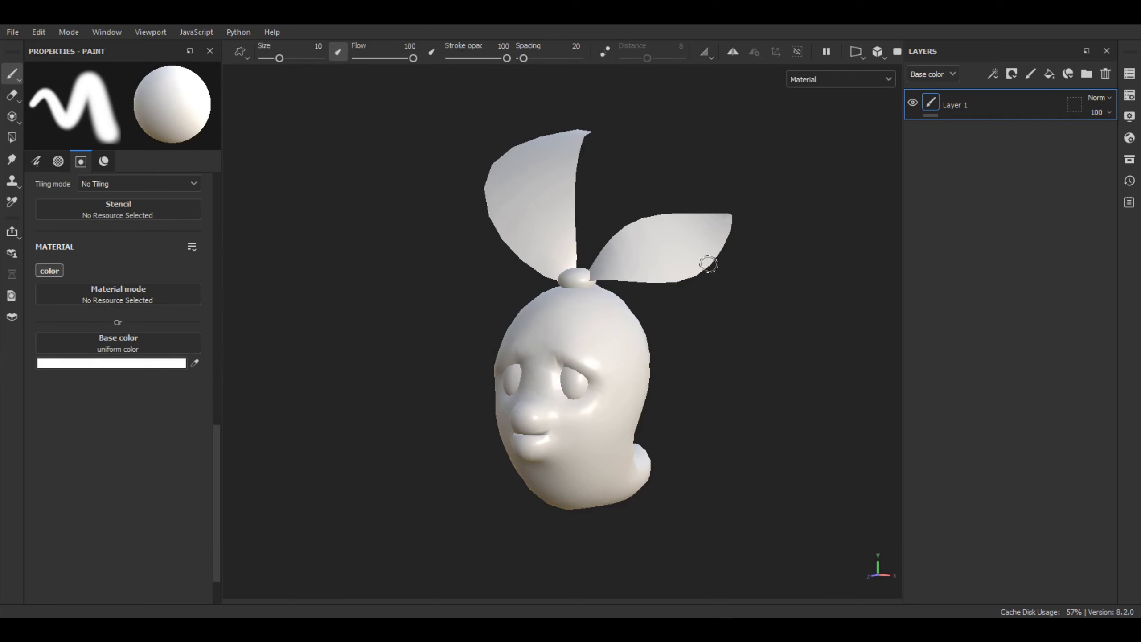
Load the six mandragora map images (ao, curvature, normal, normalobj, position, thickness) from the file explorer for resource import
left_click(1130, 159)
left_click_drag(830, 158, 545, 133)
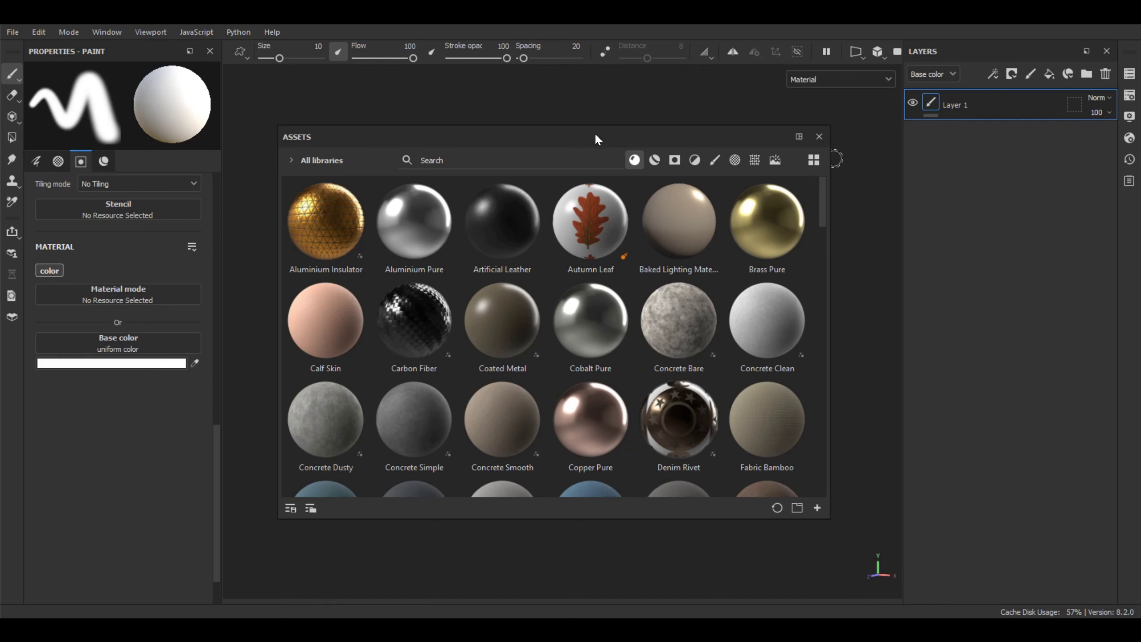
left_click(925, 629)
left_click_drag(689, 107, 718, 111)
left_click_drag(634, 243, 385, 254)
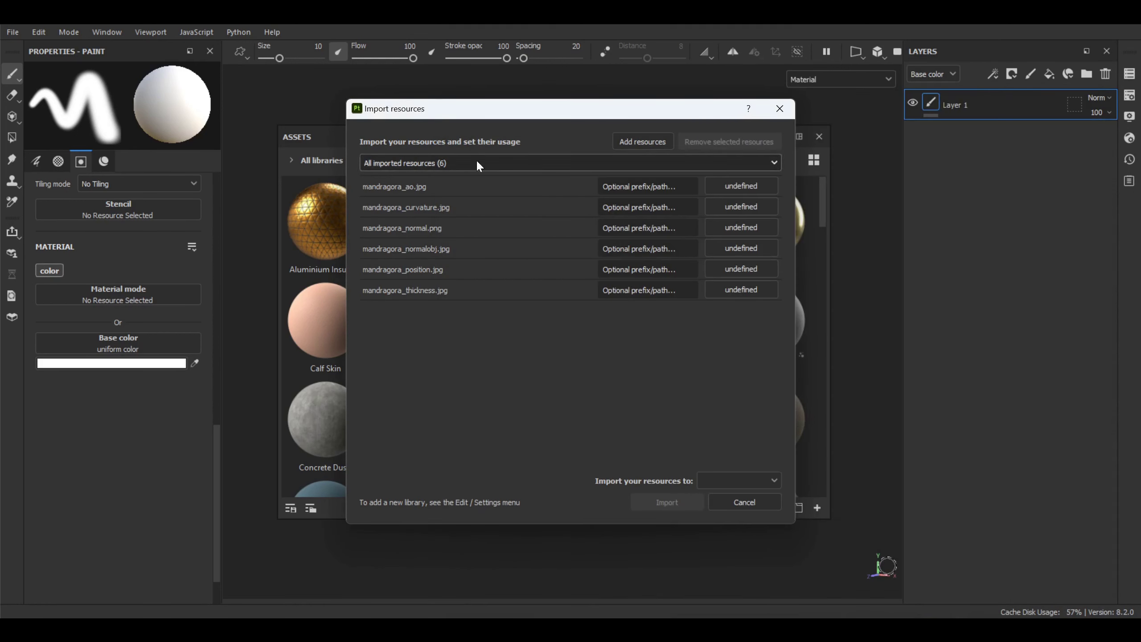
Set the usage of all six mandragora images to texture and import them into project 'madragora'
left_click_drag(549, 187, 545, 289)
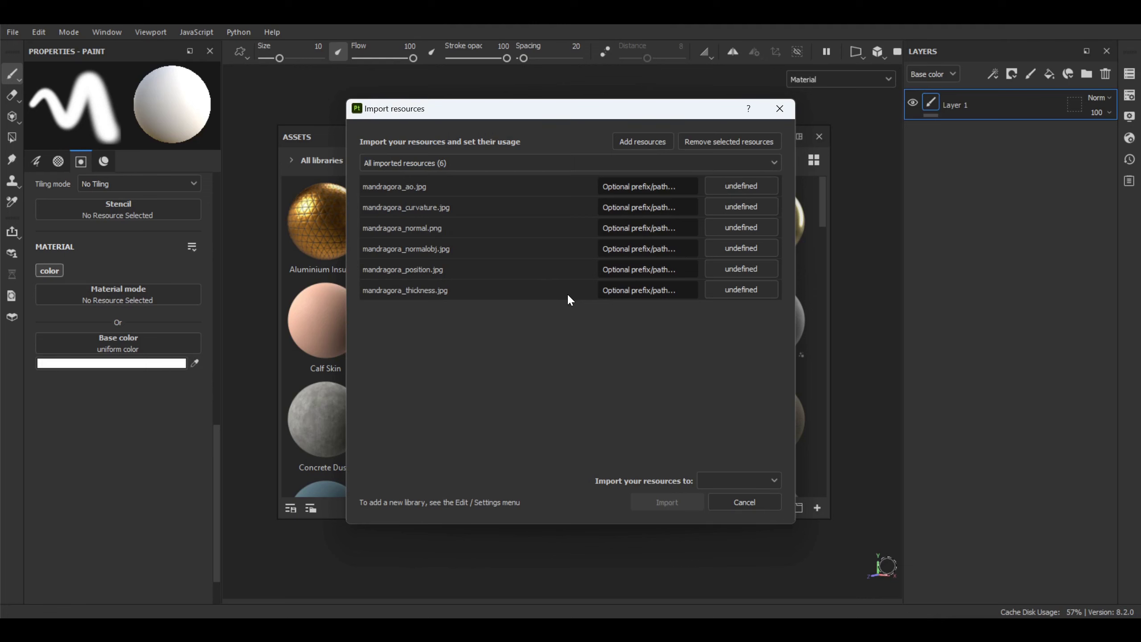
left_click(741, 187)
left_click(759, 236)
left_click(731, 481)
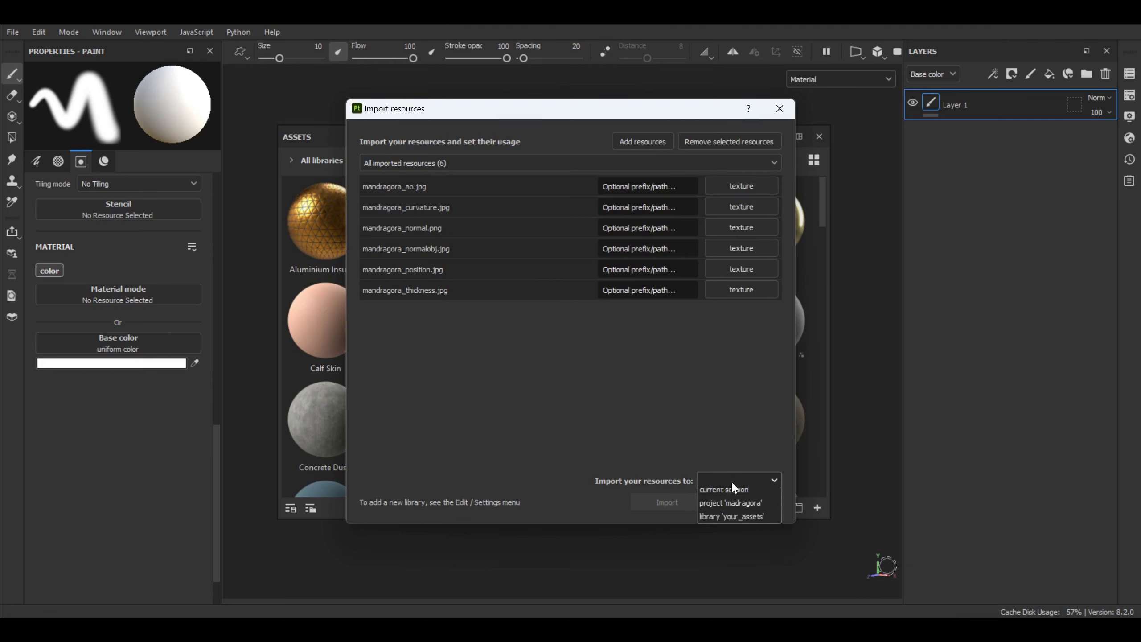
left_click(731, 513)
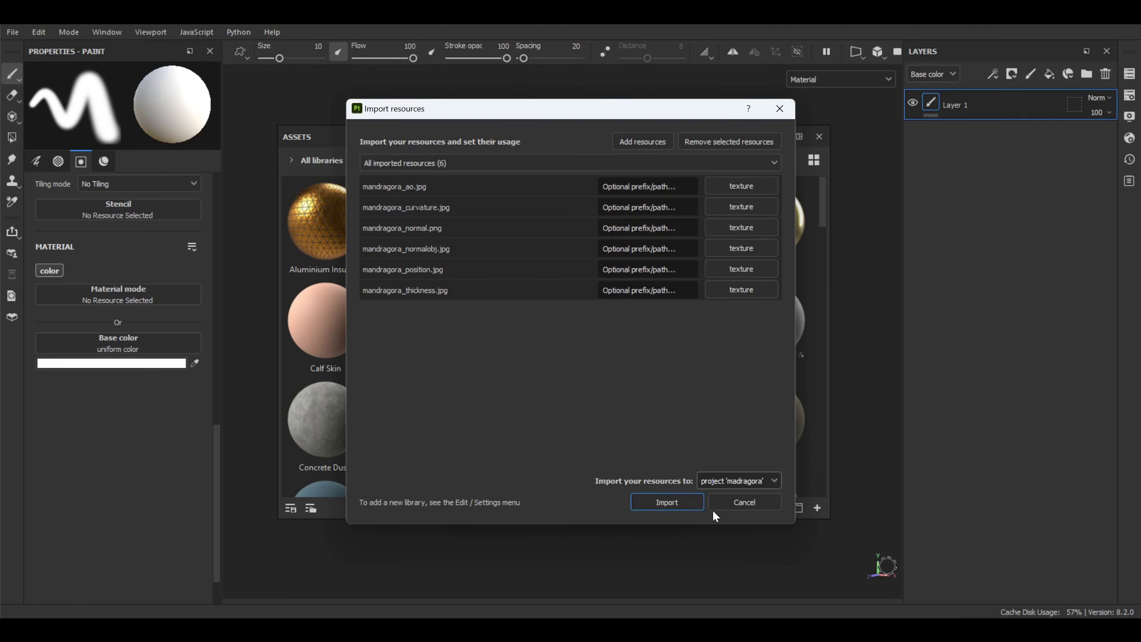
left_click(672, 503)
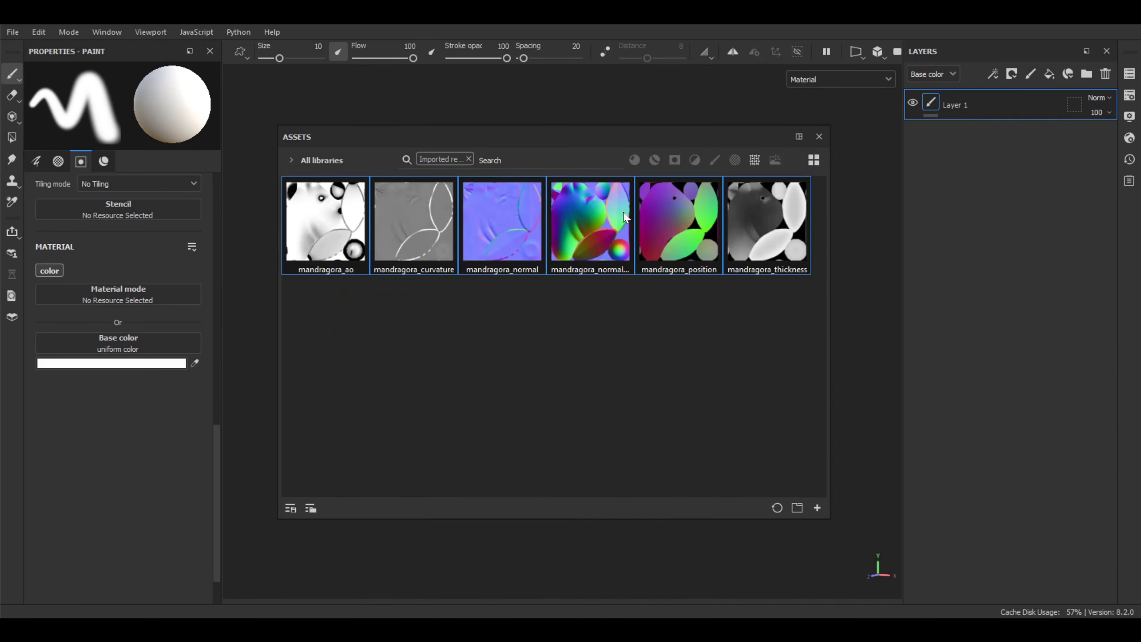
left_click_drag(589, 139, 604, 144)
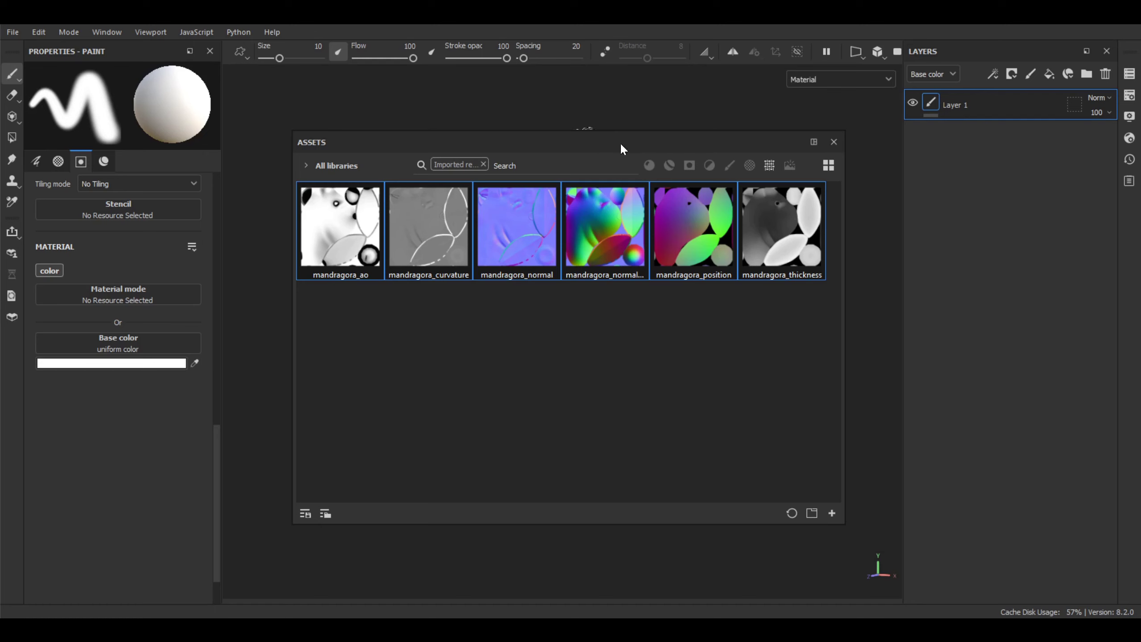
left_click(834, 143)
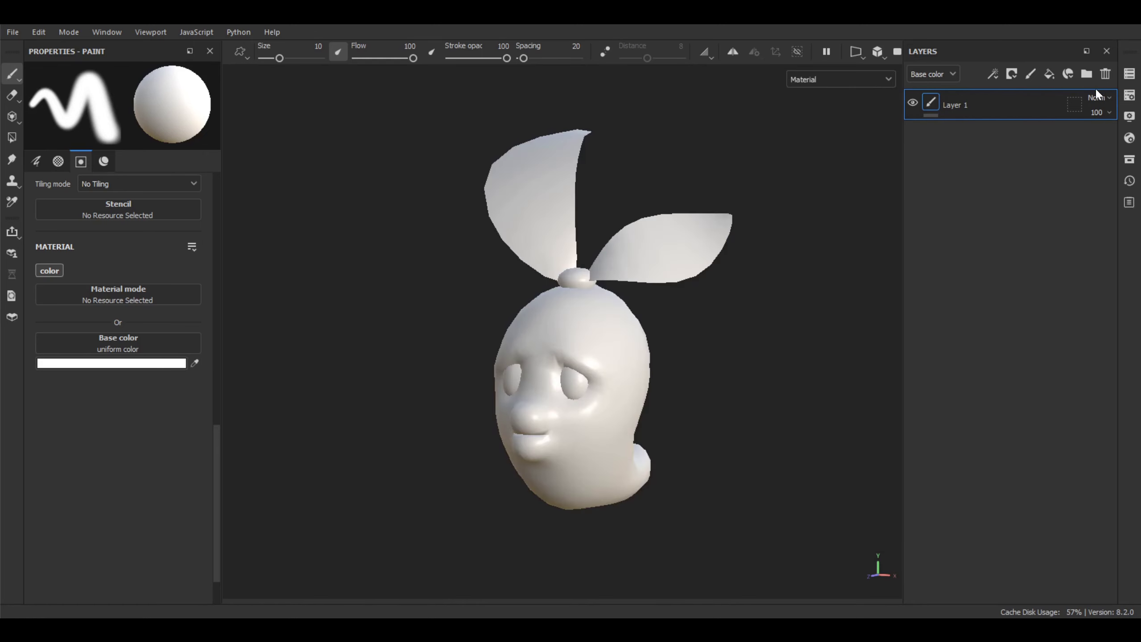
In the texture set's mesh maps, assign mandragora_normal as the normal map and mandragora_normalobj as the world space normal map
left_click(1130, 95)
left_click_drag(926, 95, 655, 111)
scroll(652, 249, "down", 5)
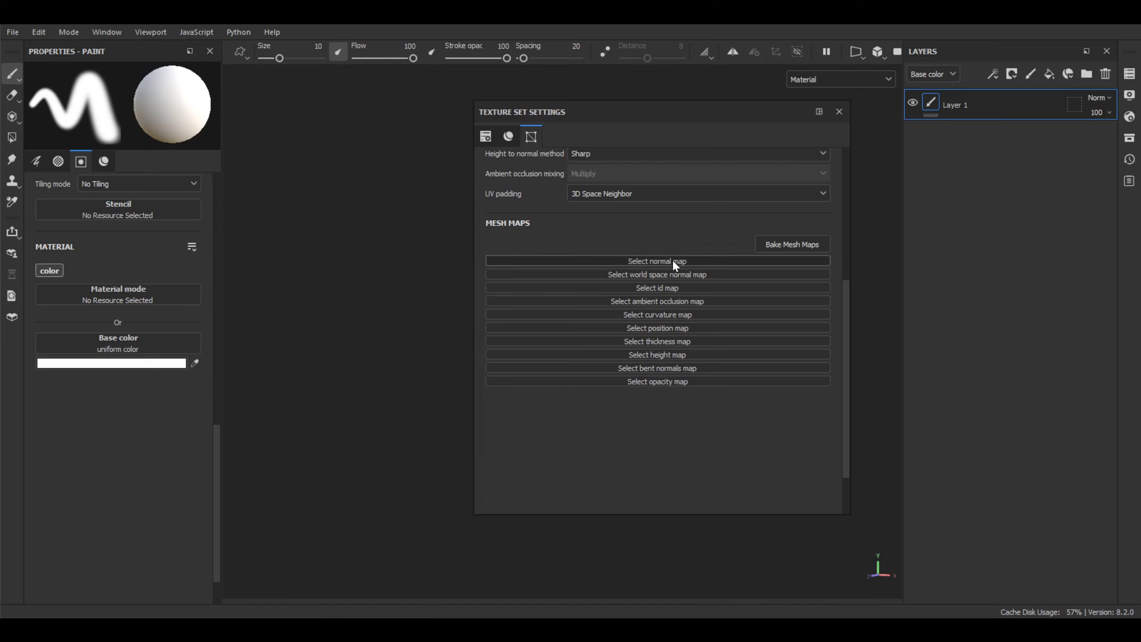
left_click(673, 262)
left_click(736, 303)
left_click(645, 290)
left_click(772, 334)
Assign mandragora_ao as the ambient occlusion mesh map and mandragora_curvature as the curvature mesh map
left_click(670, 334)
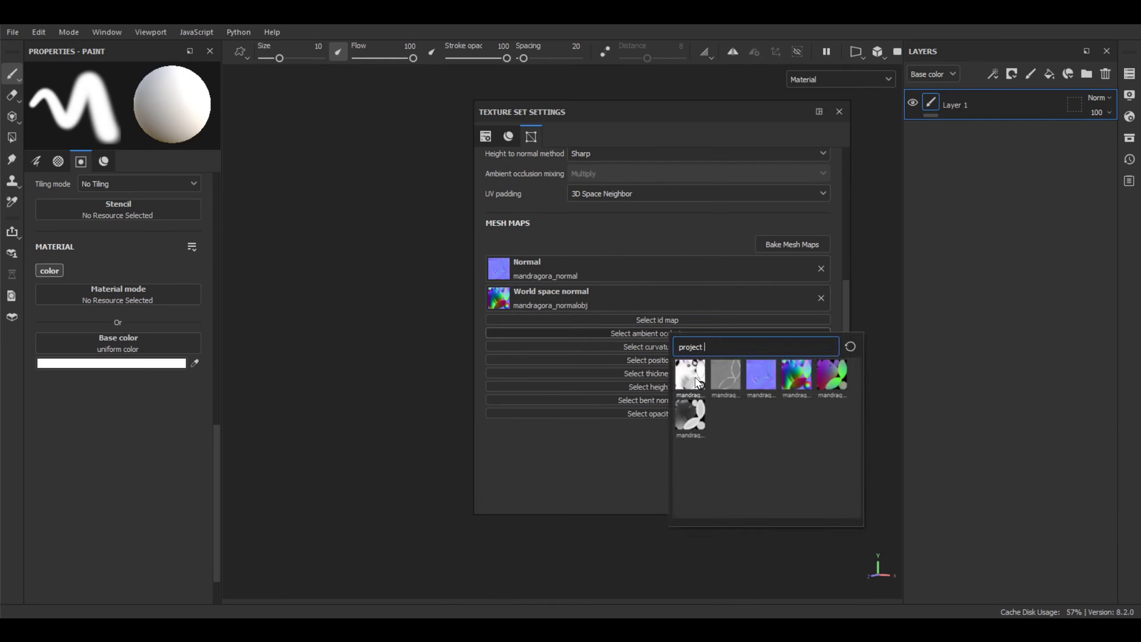
left_click(688, 377)
left_click(655, 363)
left_click(717, 403)
Assign mandragora_position as the position mesh map and mandragora_thickness as the thickness mesh map, and close the texture set settings
left_click(660, 394)
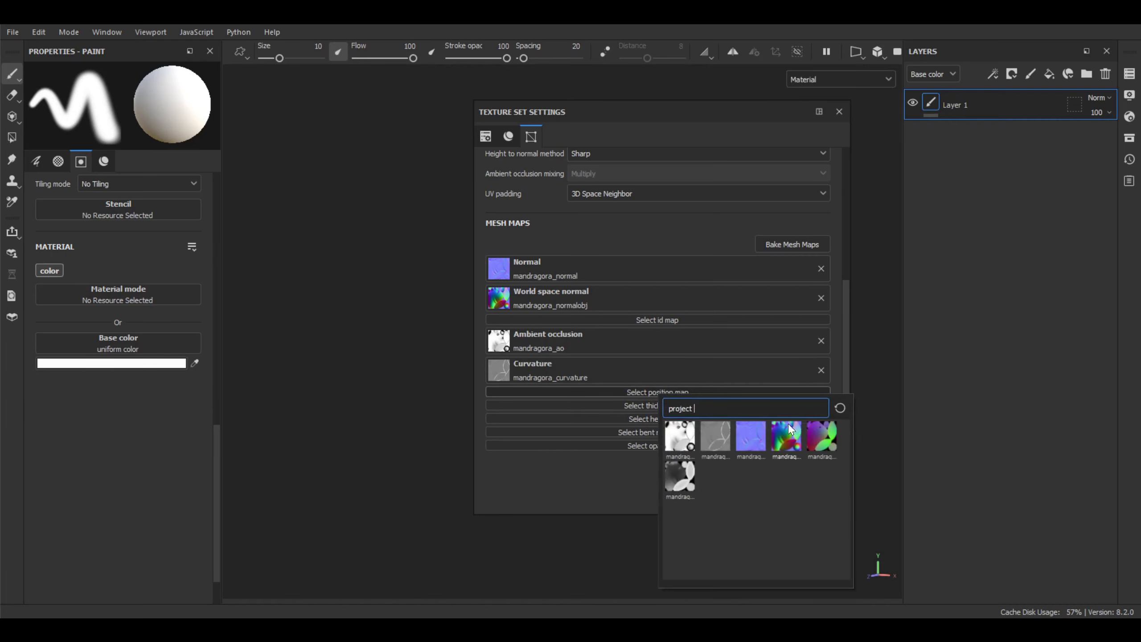
left_click(828, 439)
left_click(669, 421)
left_click(691, 511)
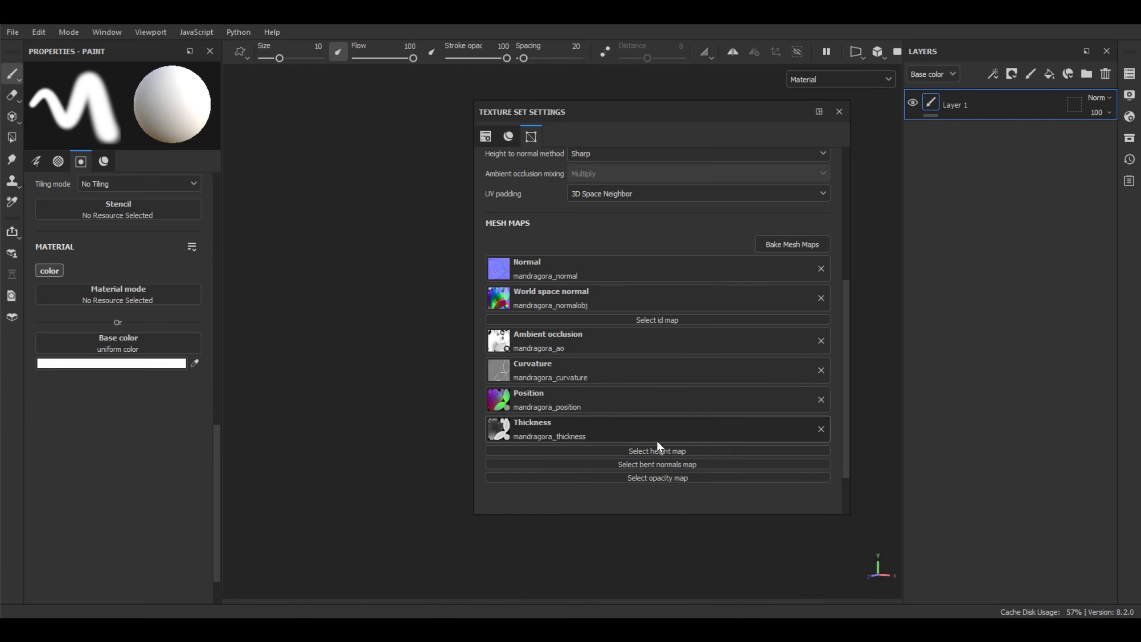
left_click(839, 112)
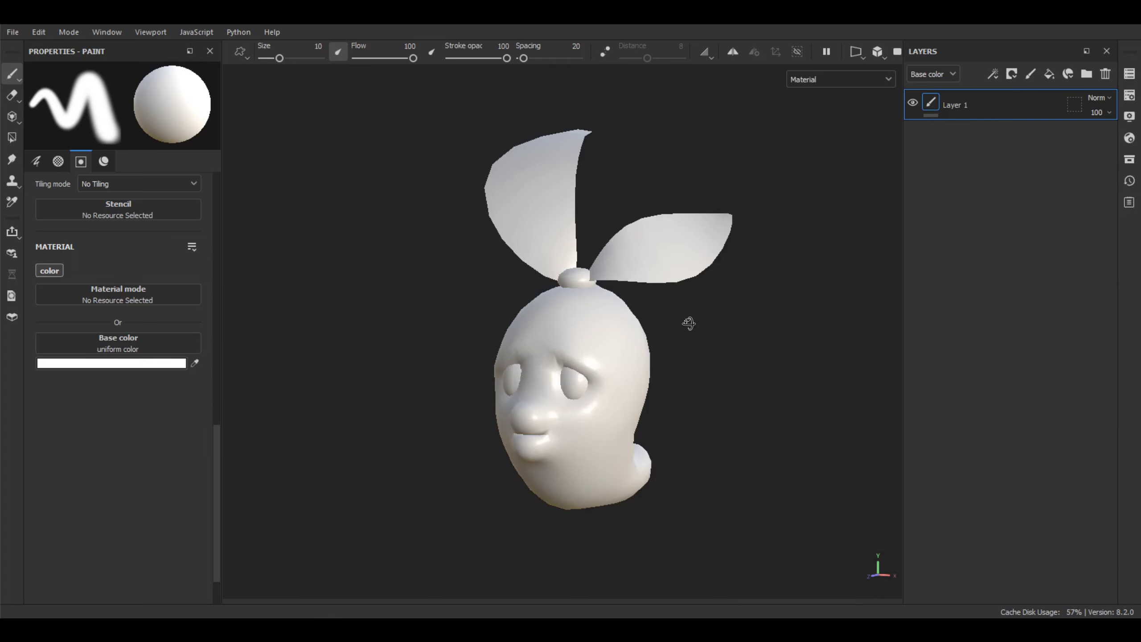
Cycle through the mesh maps on the model to check each one, and return to the Material display facing the head
left_click_drag(688, 324, 675, 332, "alt")
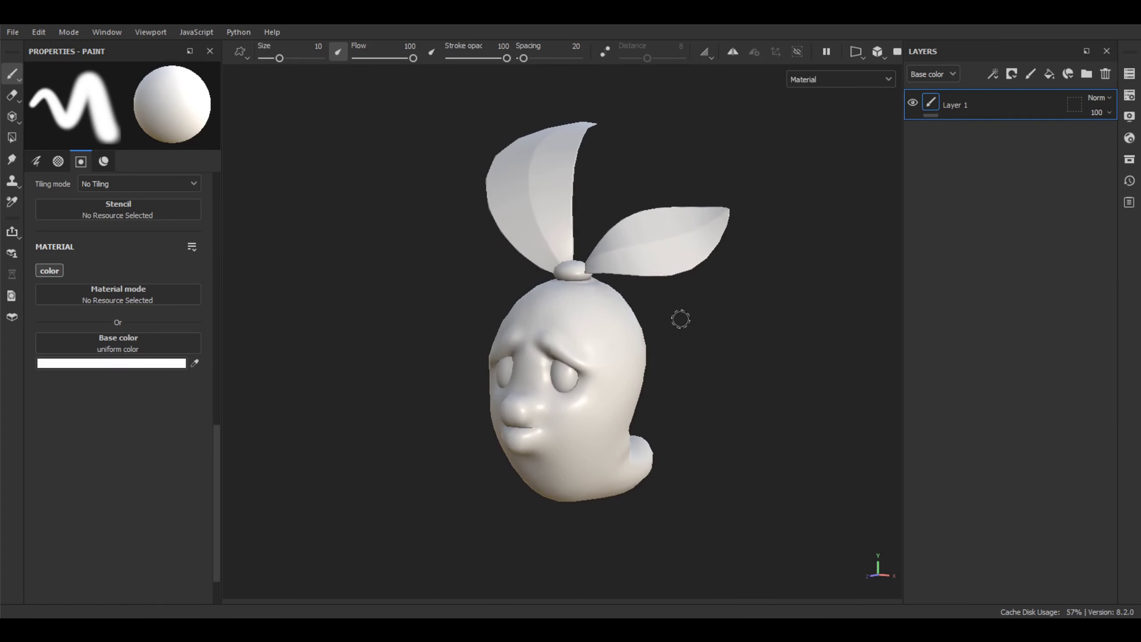
key("b")
key("b")
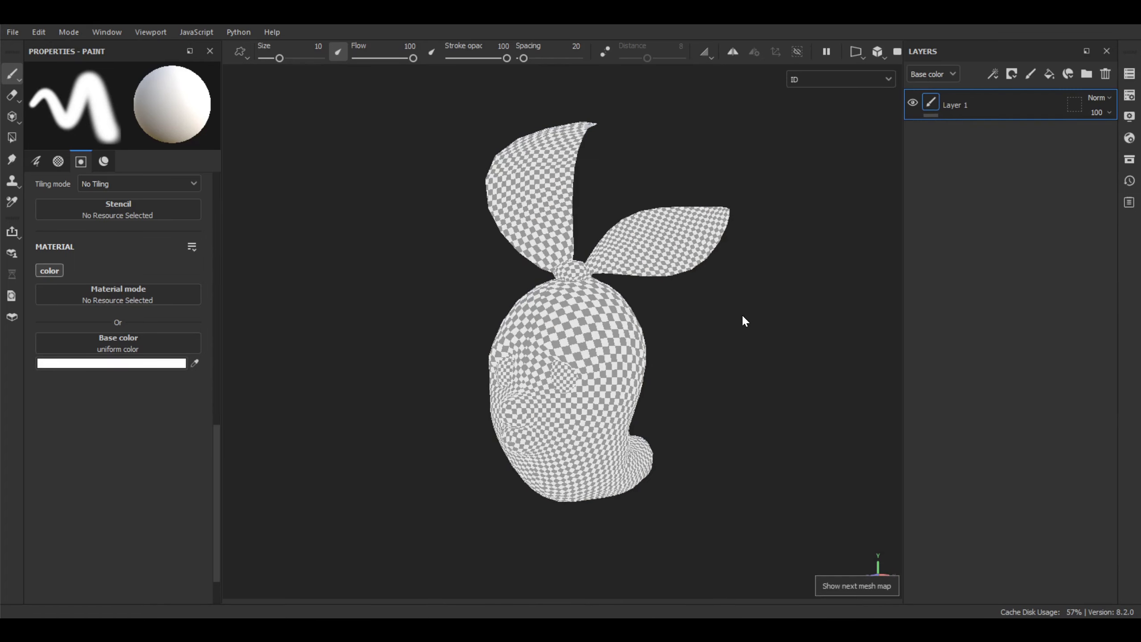
key("b")
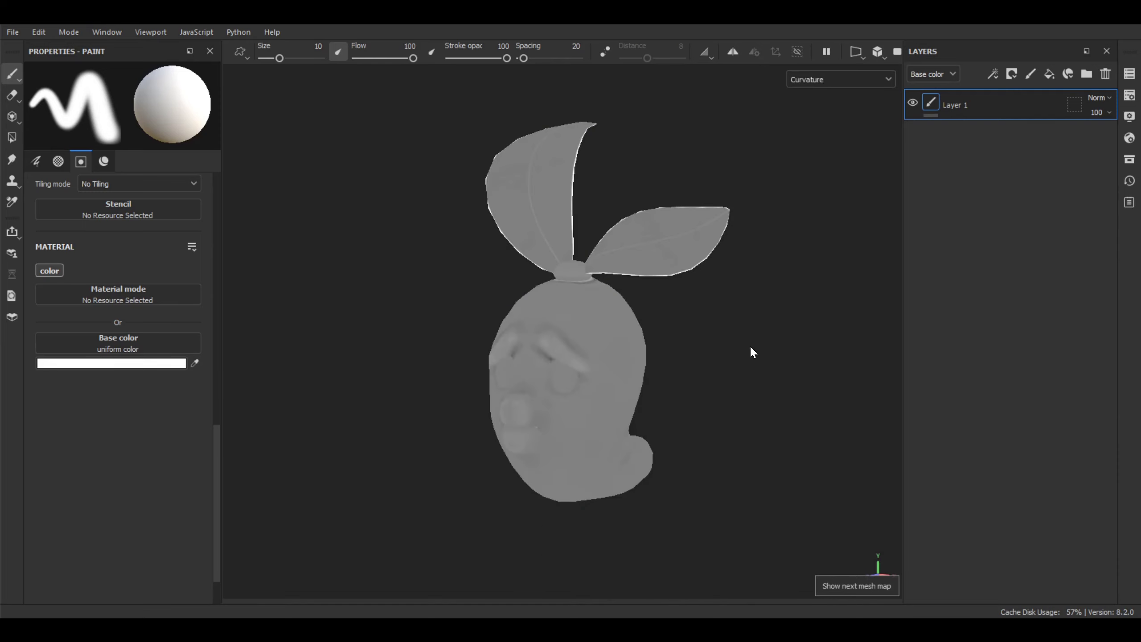
key("b")
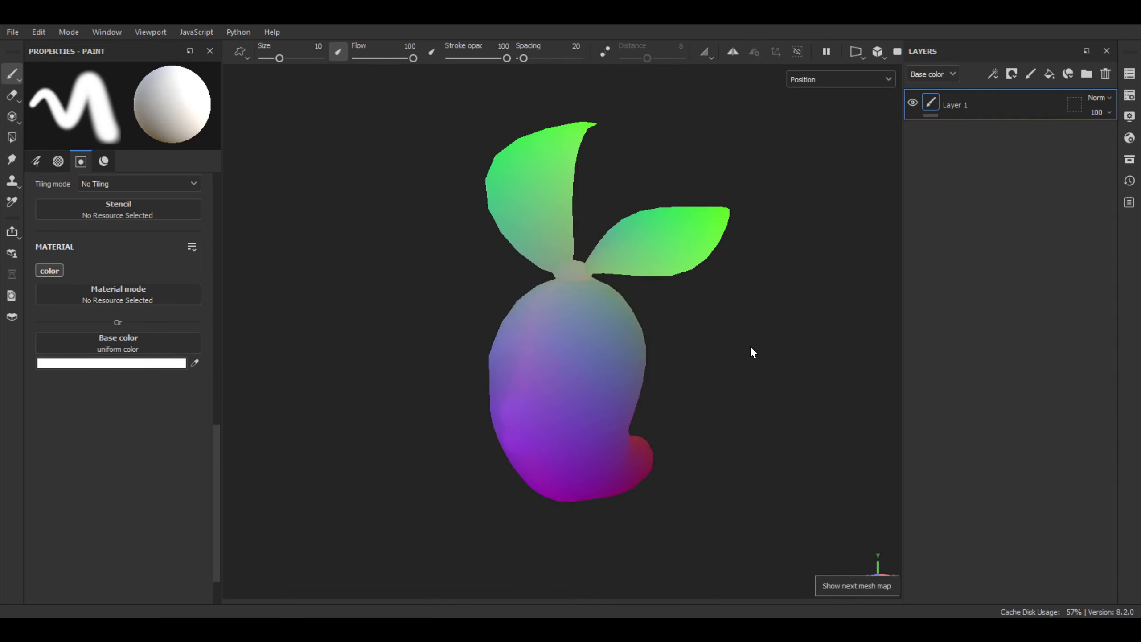
key("b")
key("b")
key("b")
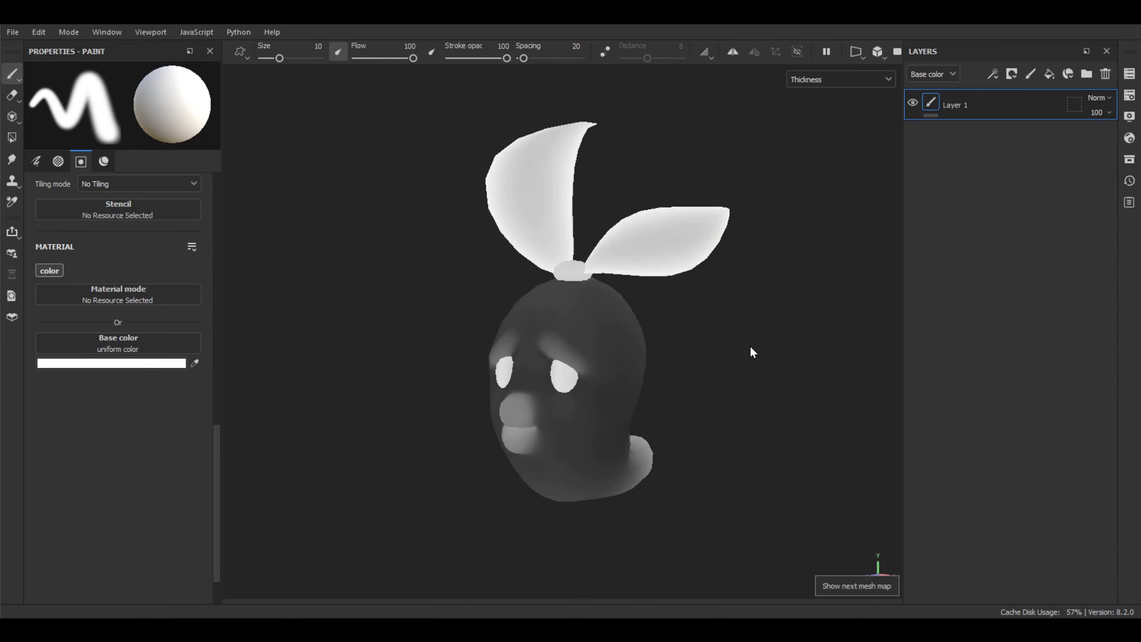
key("b")
key("b")
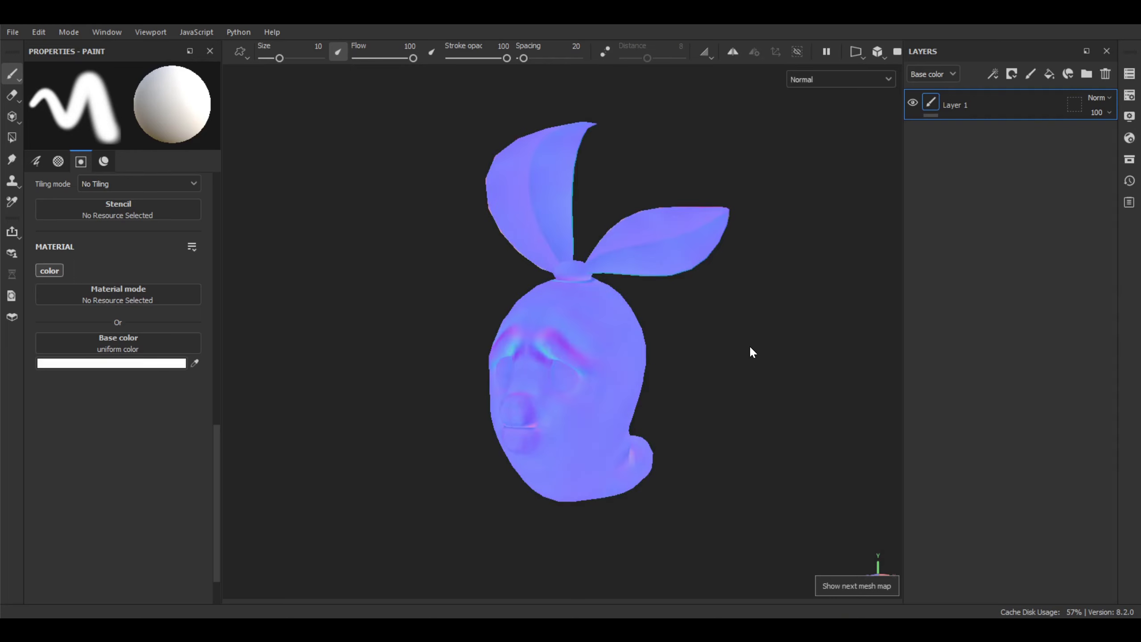
key("b")
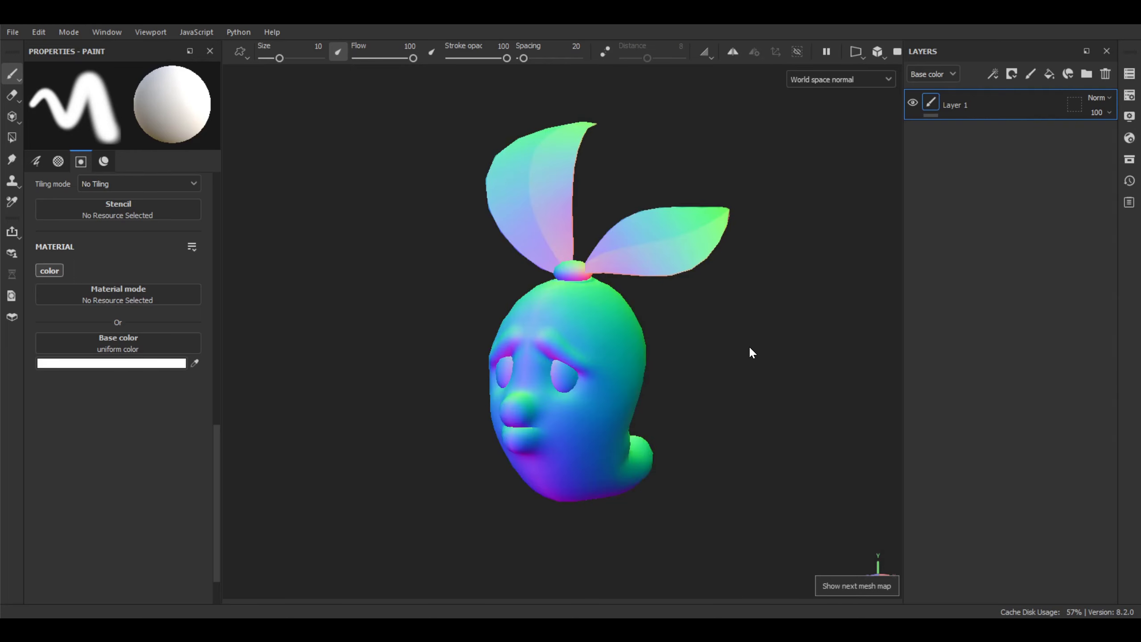
key("m")
left_click_drag(734, 352, 754, 365, "alt")
scroll(758, 365, "up", 2)
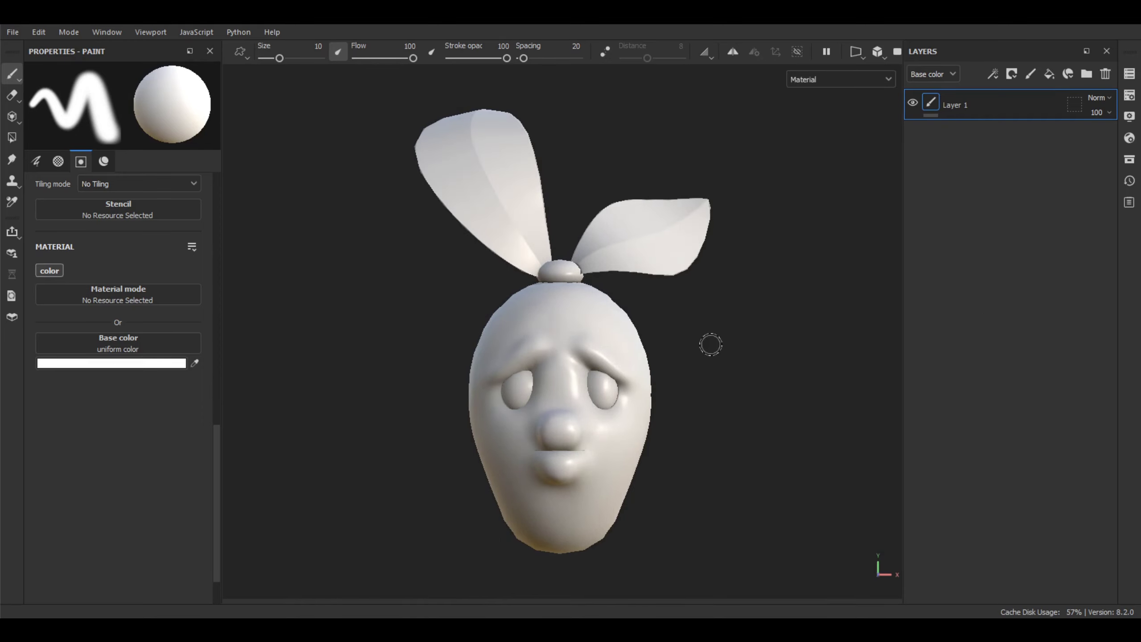
Compare the Base color and Material displays while rotating the environment lighting, and leave the viewport showing Base color
key("c")
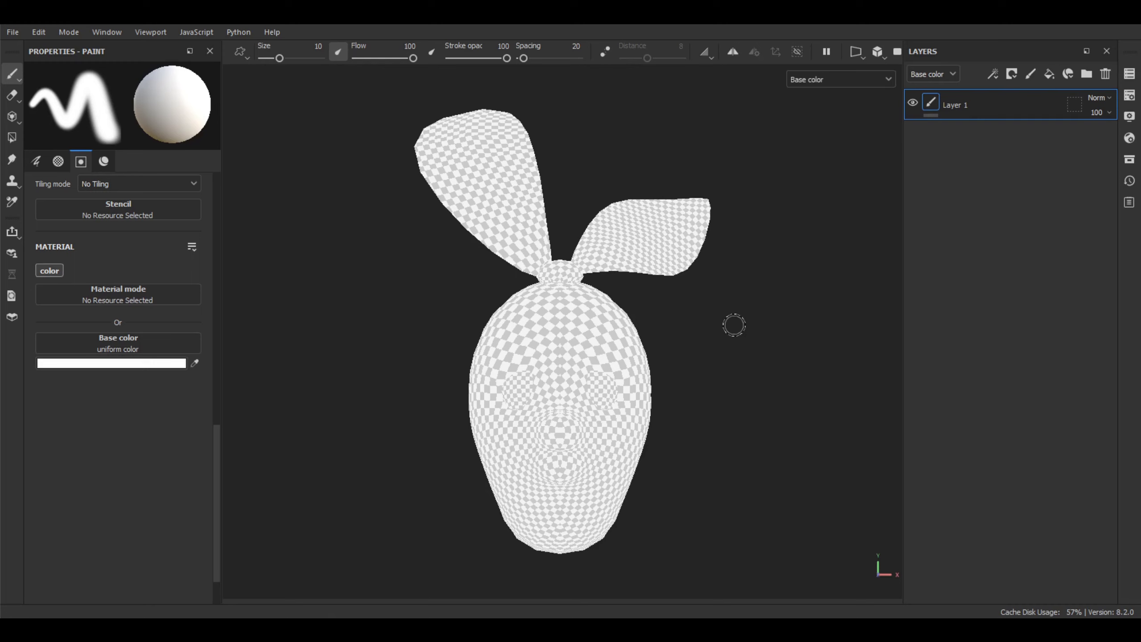
key("m")
mouse_move(734, 331)
right_mouse_down("shift")
mouse_move(683, 331)
mouse_move(726, 332)
right_mouse_up("shift")
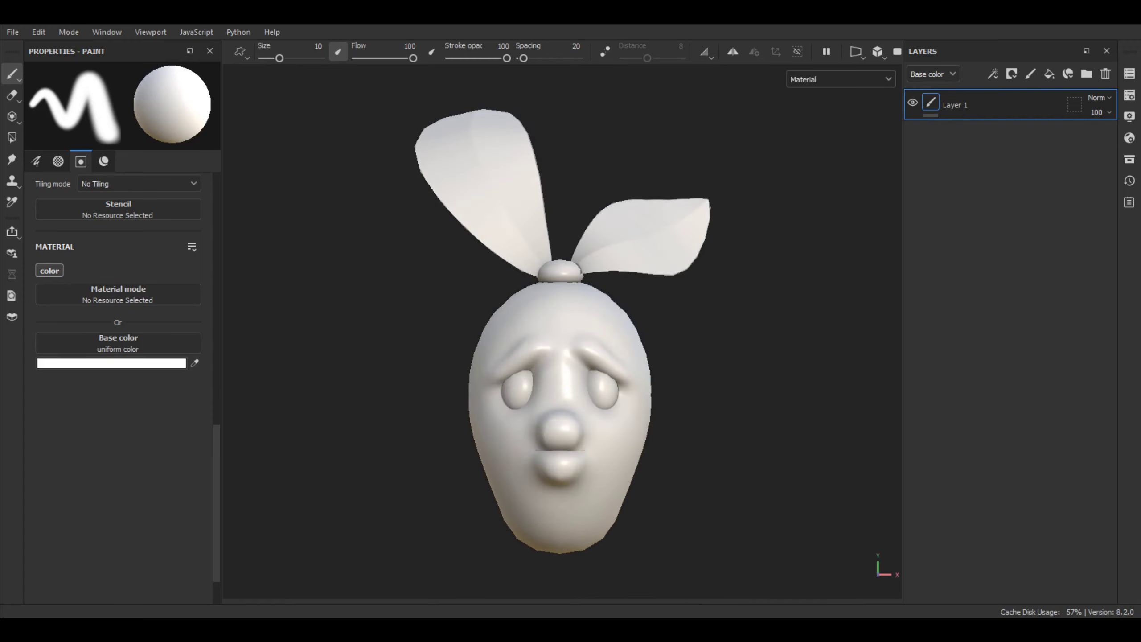
key("c")
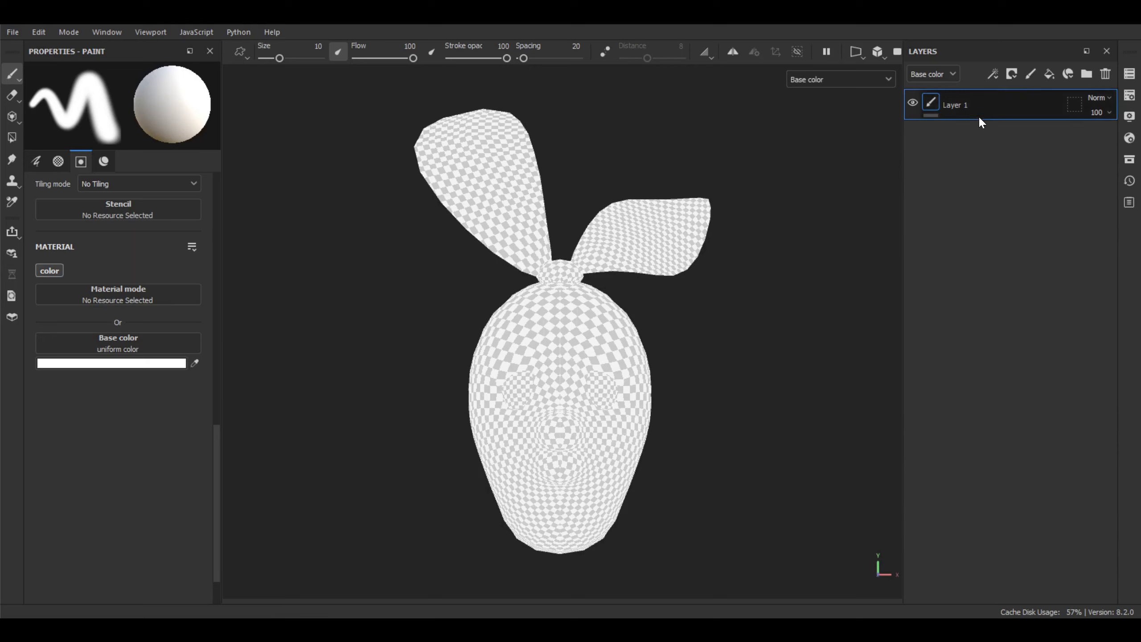
Delete the default paint layer and create a folder named leaves_top in its place
left_click(1105, 77)
left_click(1086, 74)
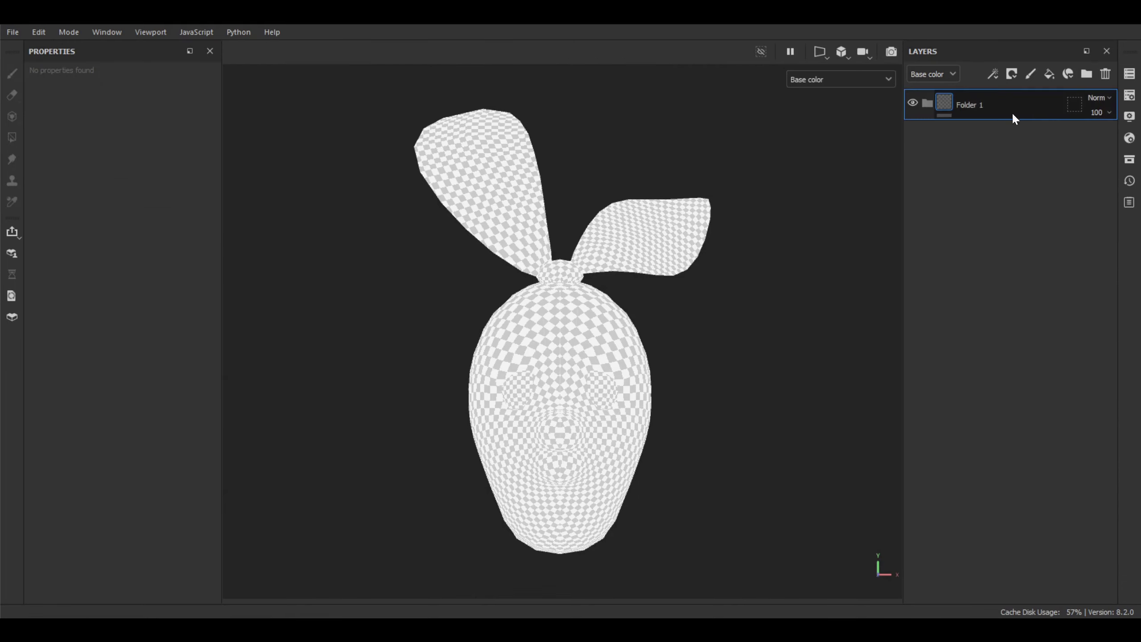
double_click(981, 105)
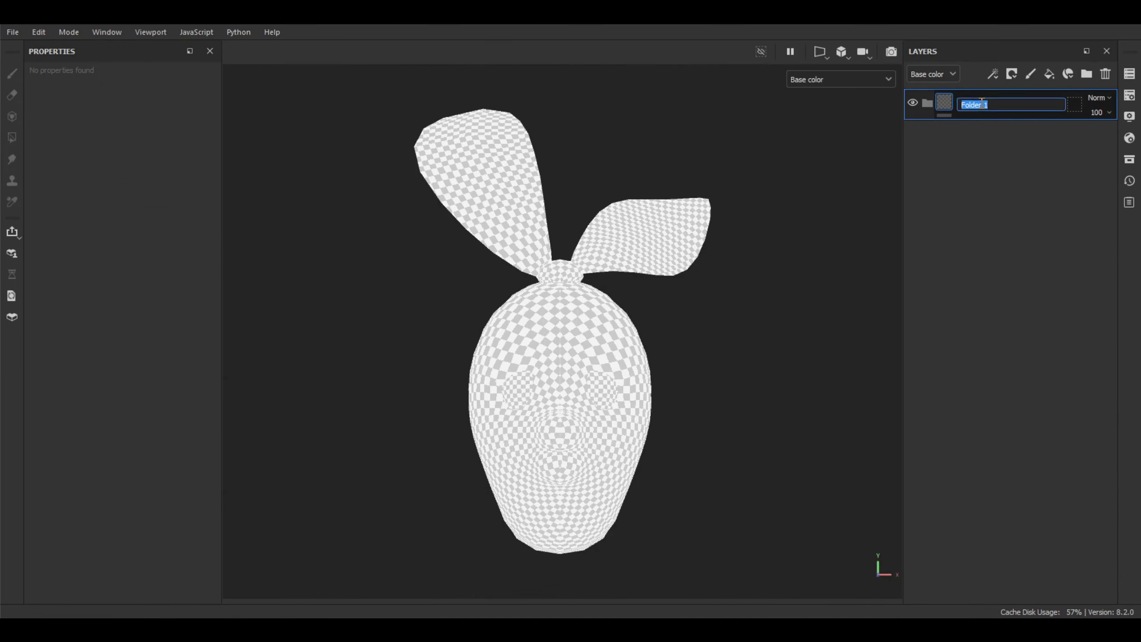
type("leaves_top")
key("Return")
Add a folder named leaves_bottom above leaves_top
left_click(1087, 73)
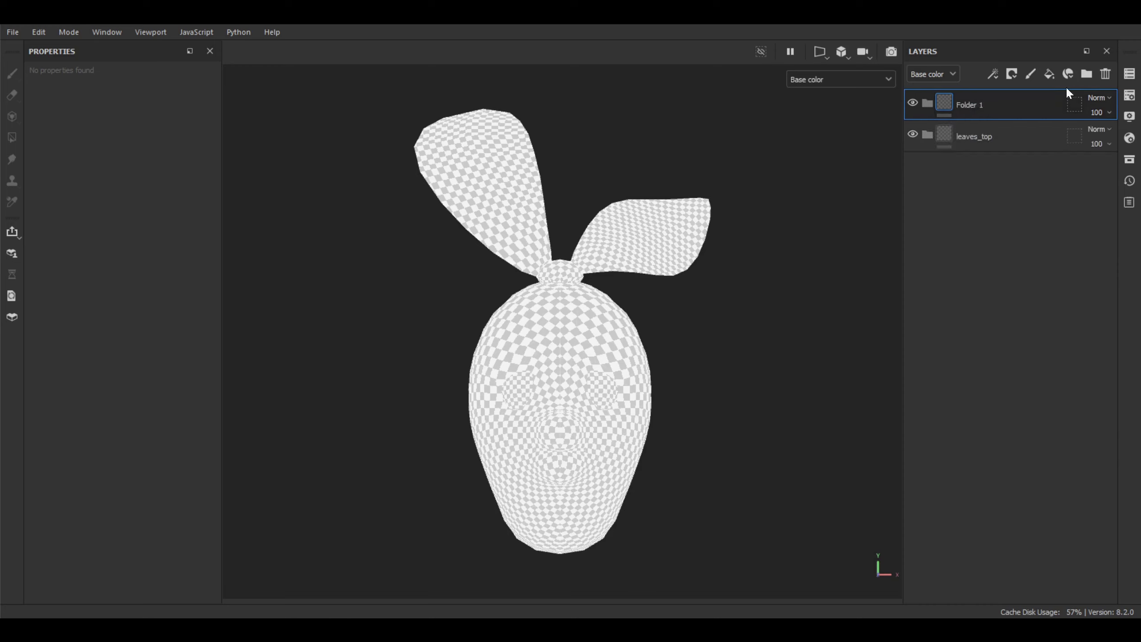
double_click(972, 108)
type("leaves_")
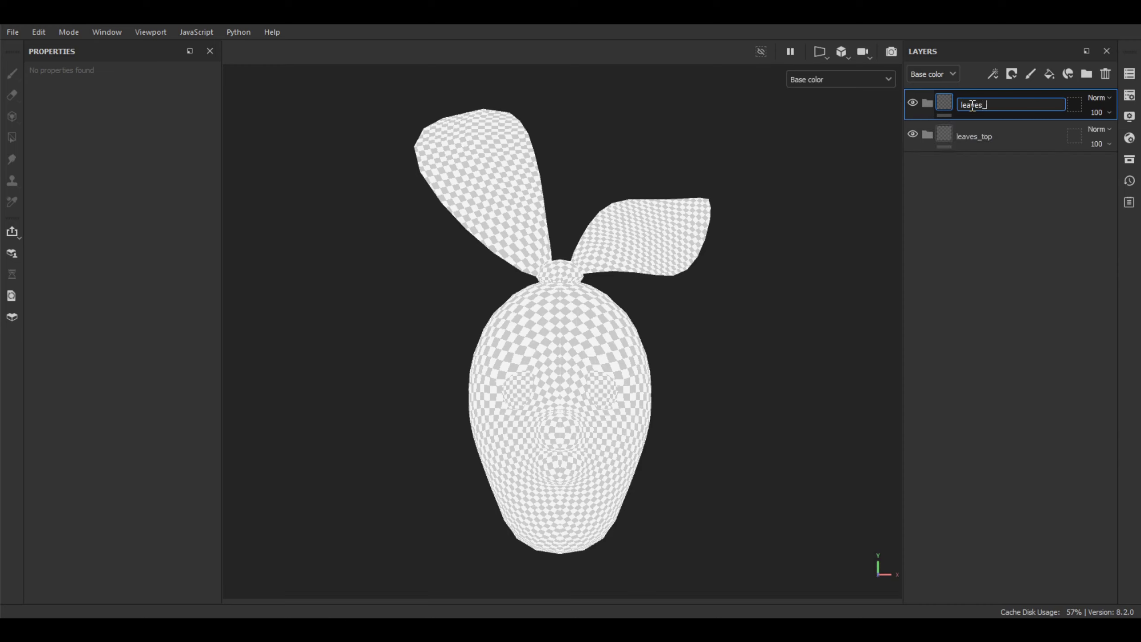
type("bottom")
key("Return")
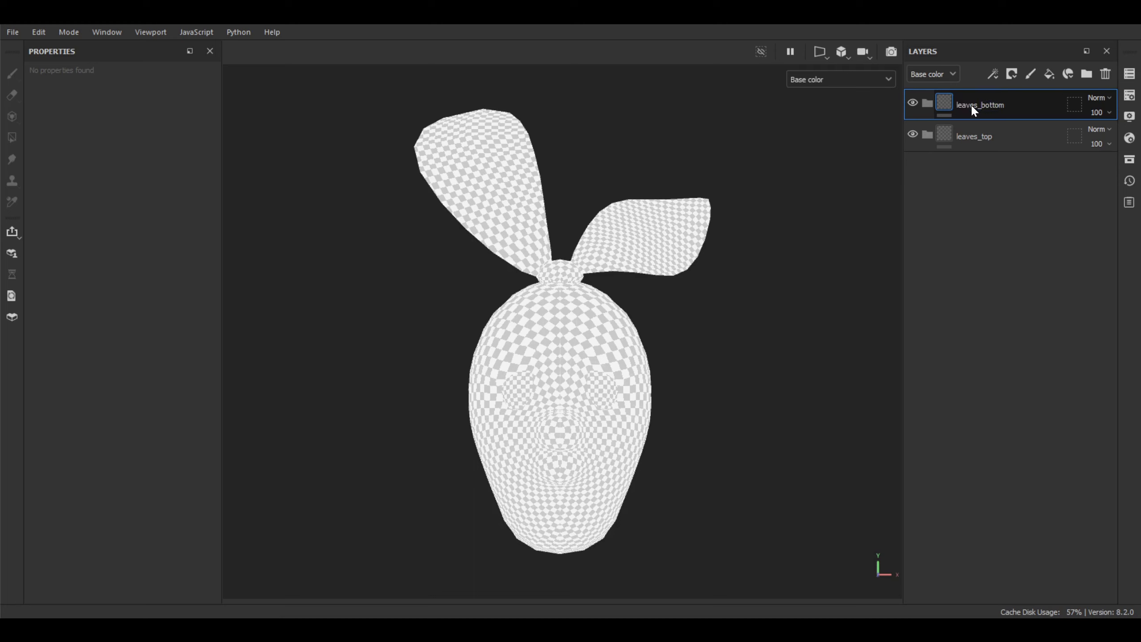
Create two more folders named root and body, stacked in that order above leaves_bottom
left_click(1087, 74)
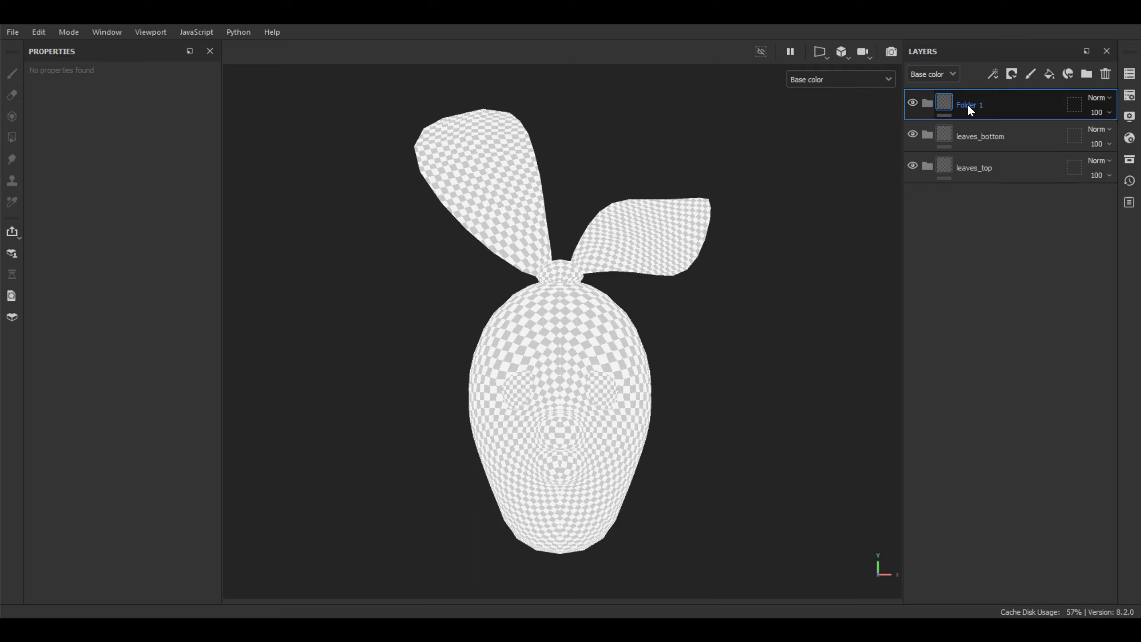
double_click(967, 104)
type("root")
key("Return")
left_click(1086, 73)
double_click(966, 104)
type("b")
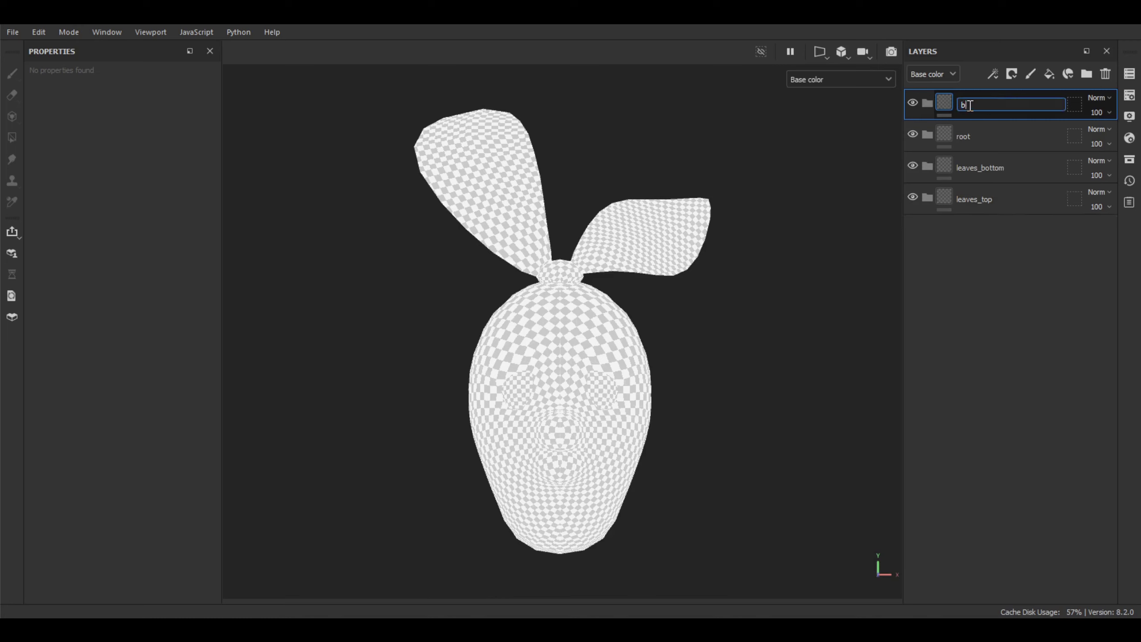
type("ody")
key("Return")
Create folders named eyes and mud above body, with mud uppermost
left_click(1087, 74)
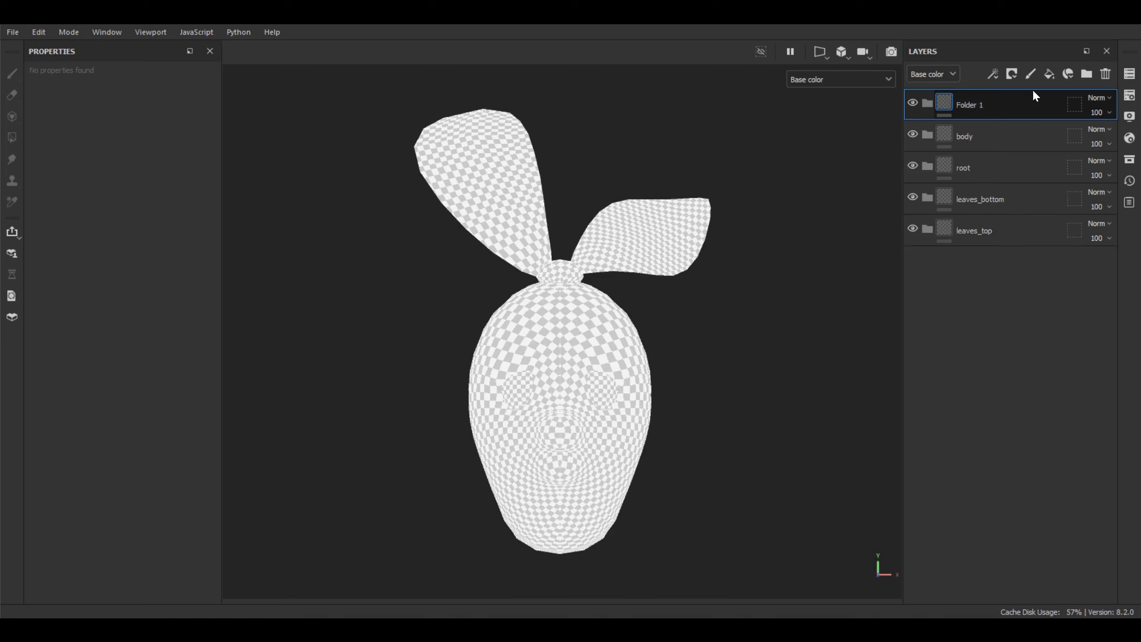
double_click(974, 105)
type("eyes")
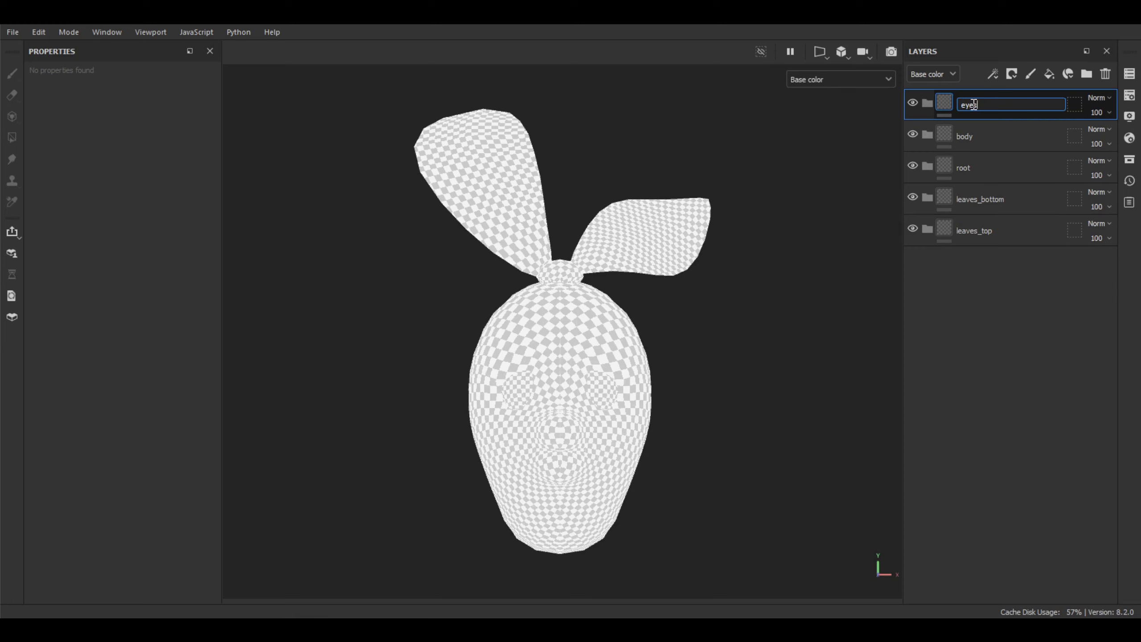
key("Return")
left_click(1083, 74)
double_click(973, 103)
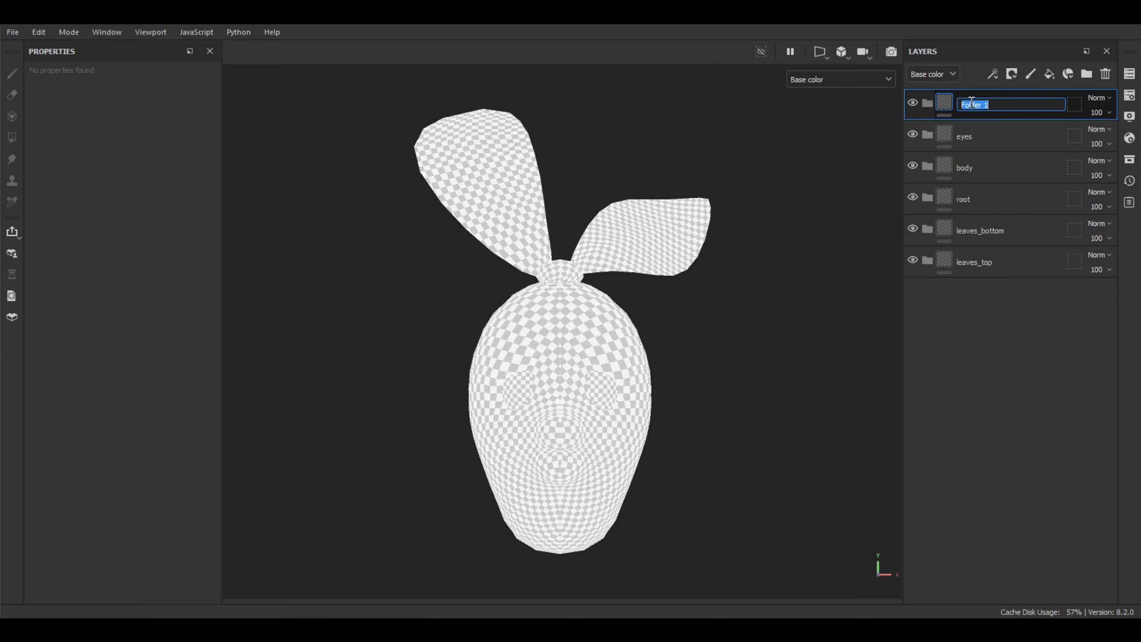
type("mud")
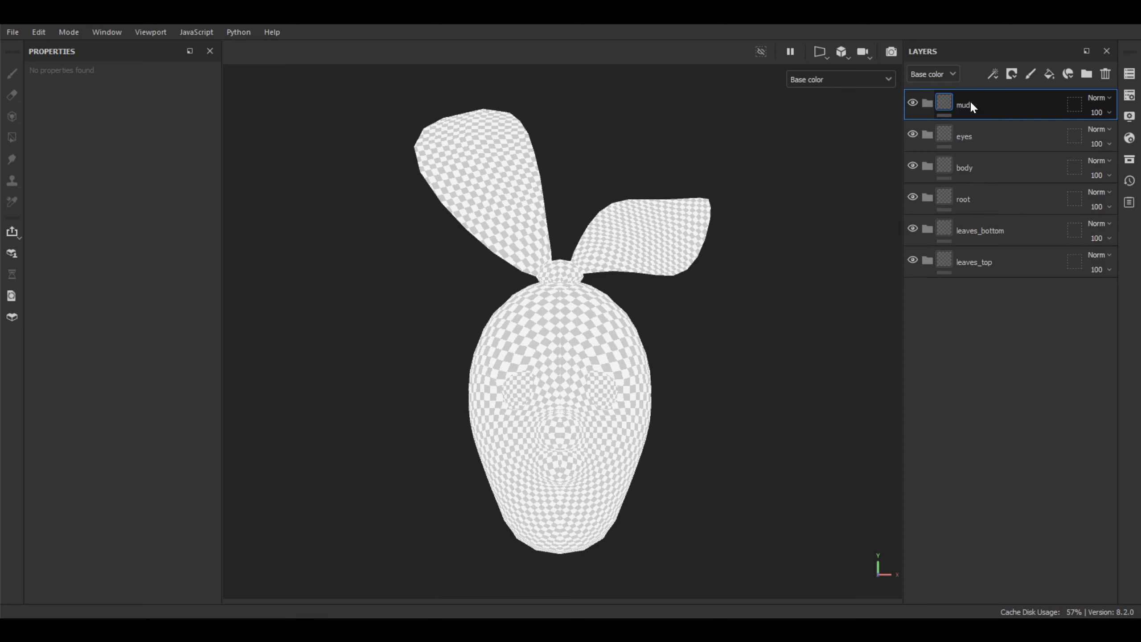
key("Return")
Add black masks to the leaves_top, leaves_bottom and root folders
left_click_drag(628, 405, 683, 412, "alt")
right_click(938, 264)
left_click(994, 36)
right_click(950, 237)
left_click(988, 32)
right_click(941, 197)
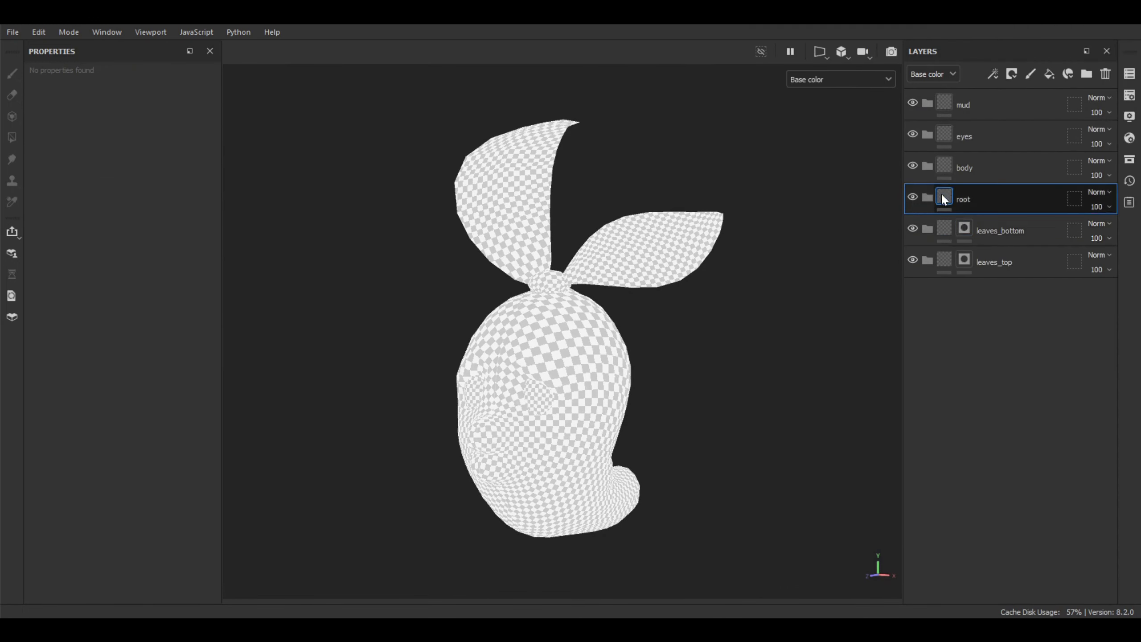
left_click(991, 202)
Add black masks to the body, eyes and mud folders
right_click(952, 162)
left_click(977, 170)
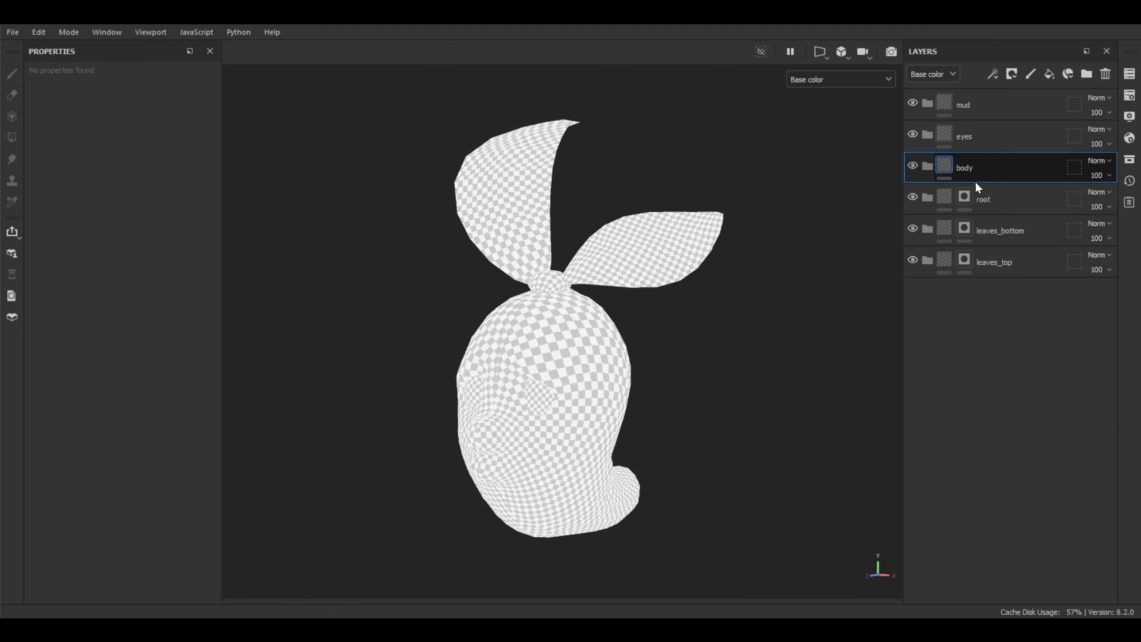
right_click(960, 139)
left_click(960, 144)
right_click(967, 112)
left_click(977, 123)
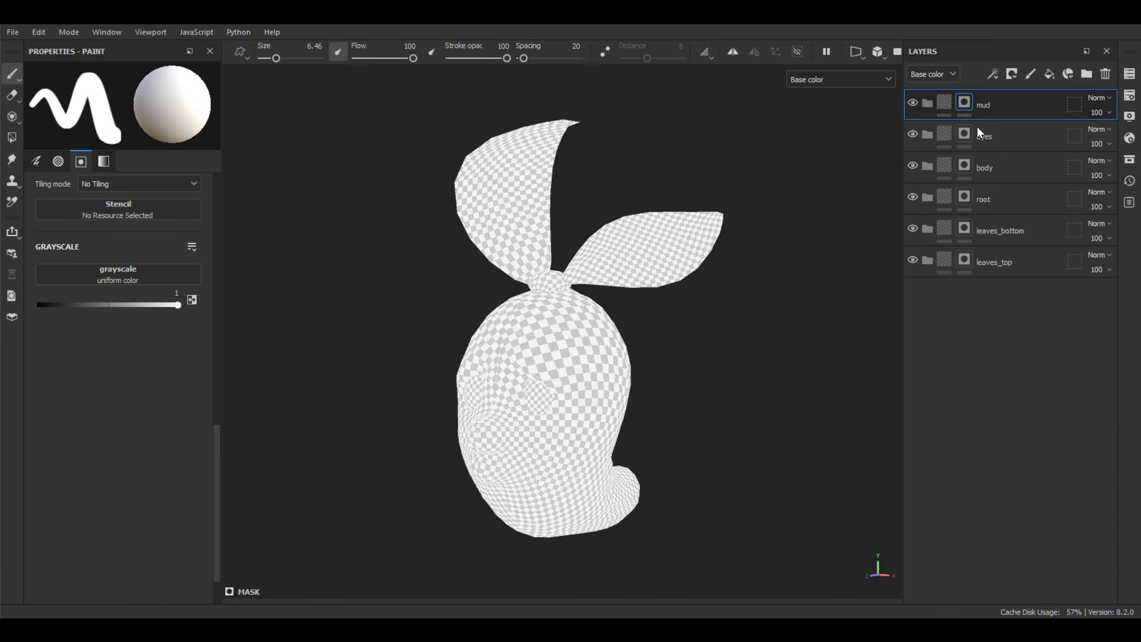
Show the 3D and UV views side by side and reveal the upper-leaf UV island in the leaves_top mask with a white UV chunk Polygon Fill
key("F1")
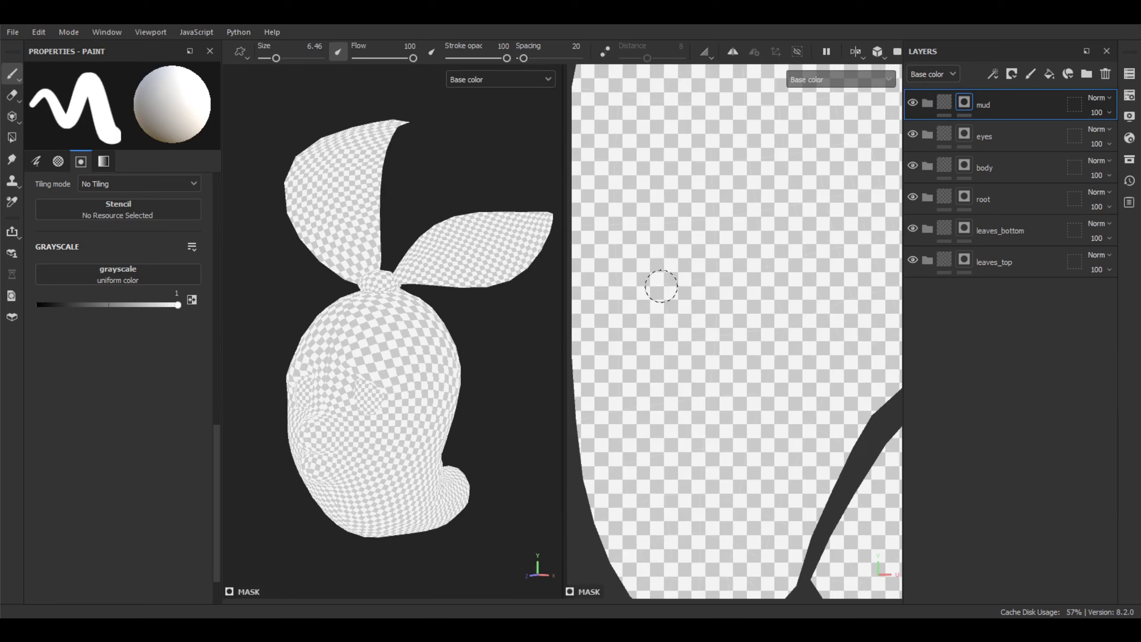
scroll(659, 339, "down", 3)
key("f")
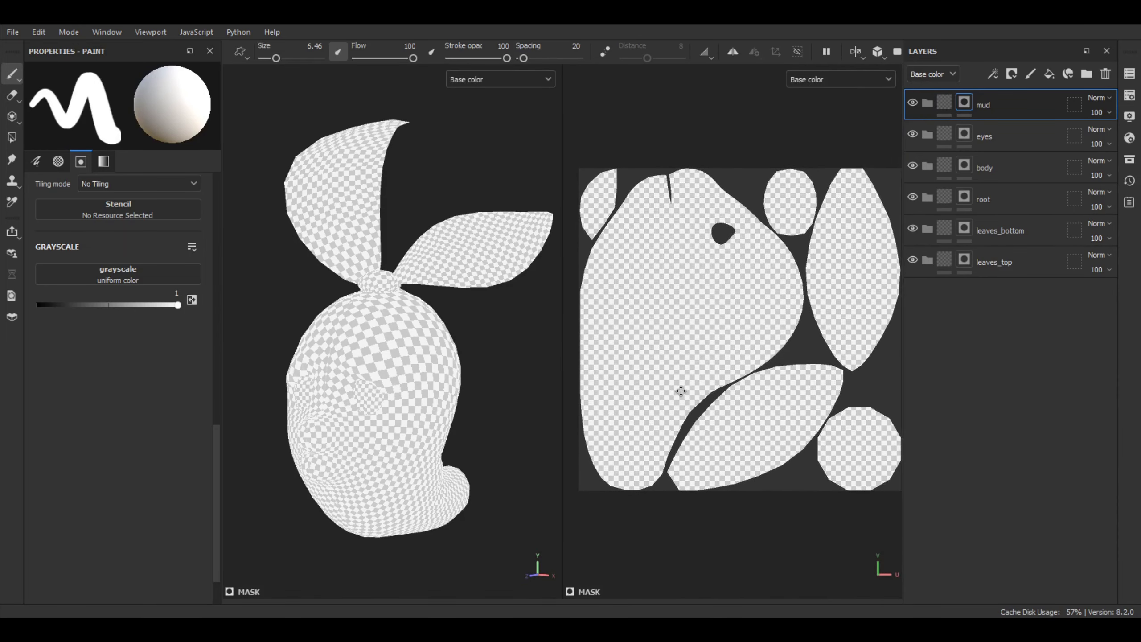
scroll(697, 400, "up", 1)
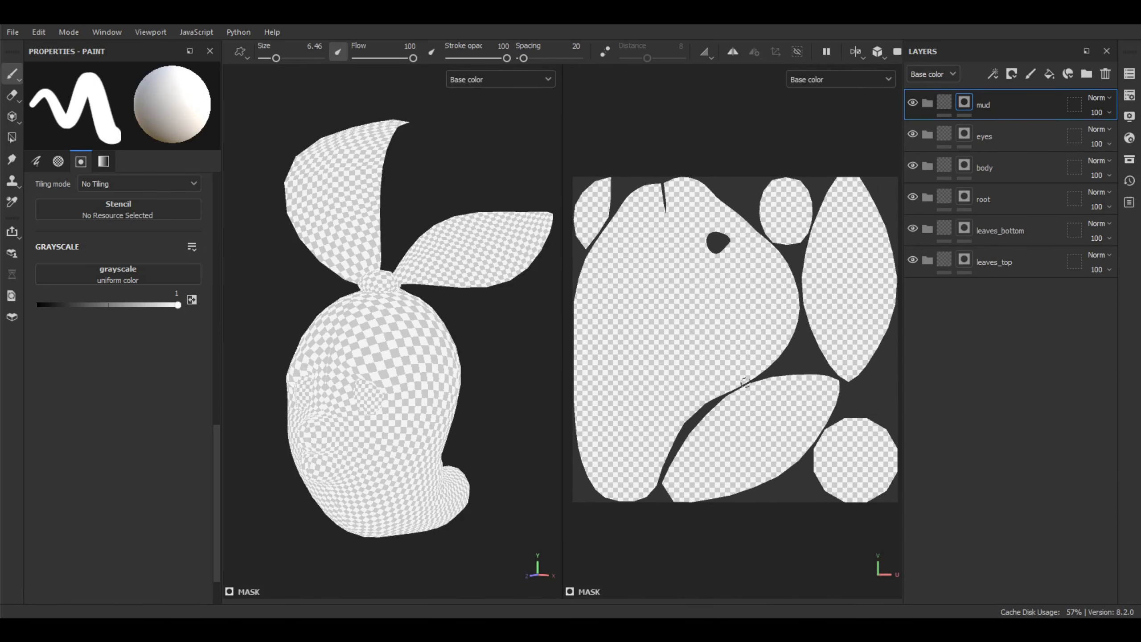
left_click(12, 138)
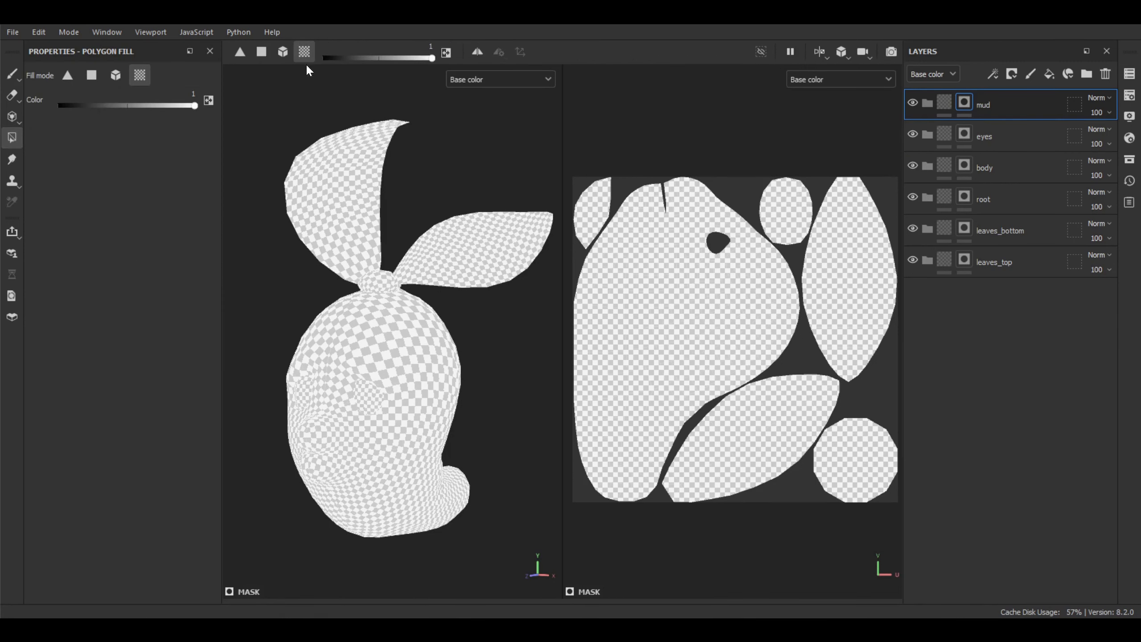
left_click(966, 256)
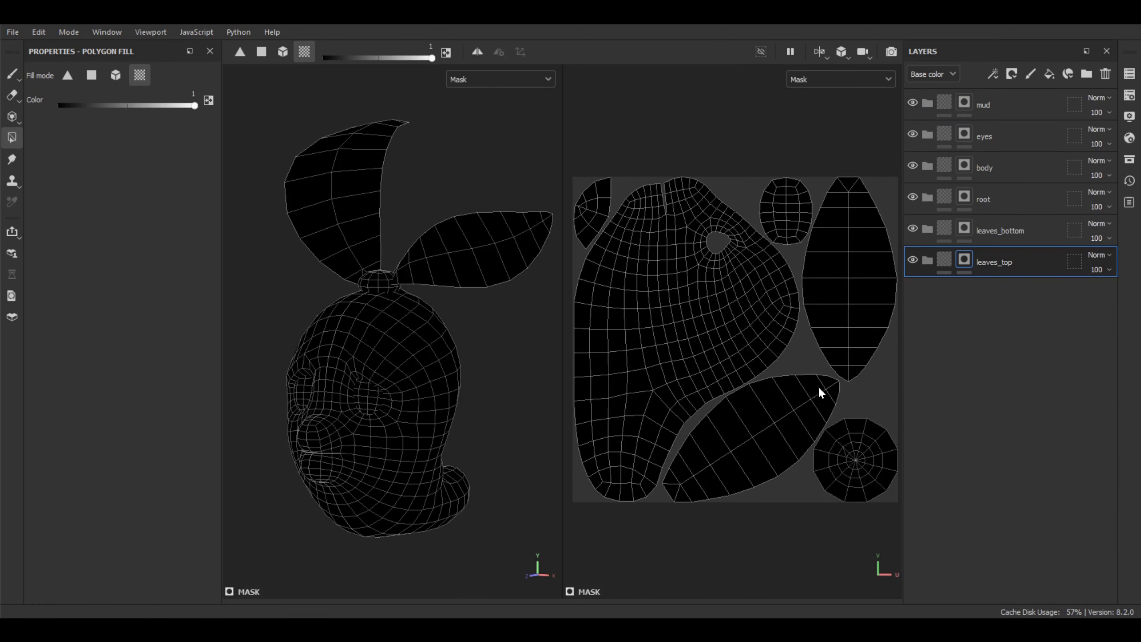
left_click(841, 245)
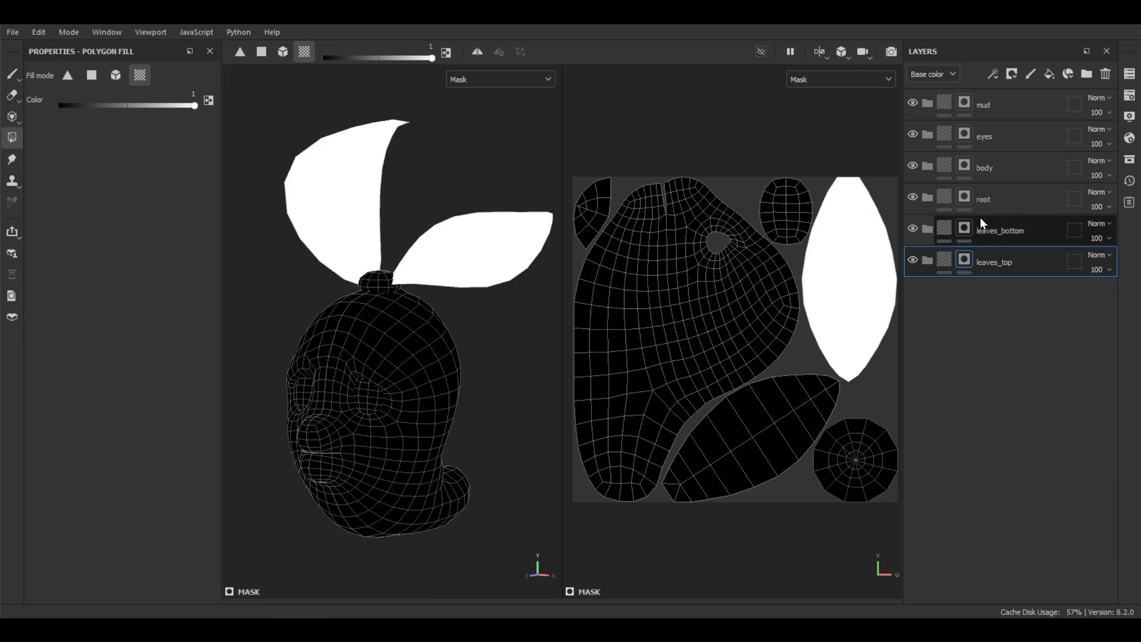
Fill the diagonal leaf UV island white in the leaves_bottom mask and the round stem island white in the root mask
left_click(967, 226)
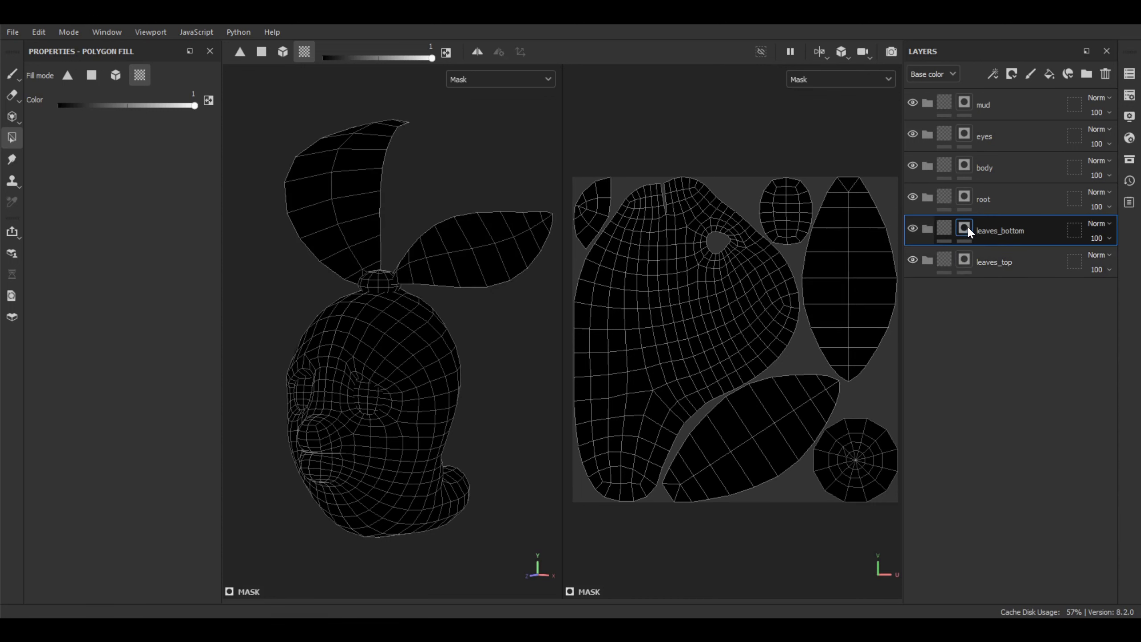
left_click(736, 432)
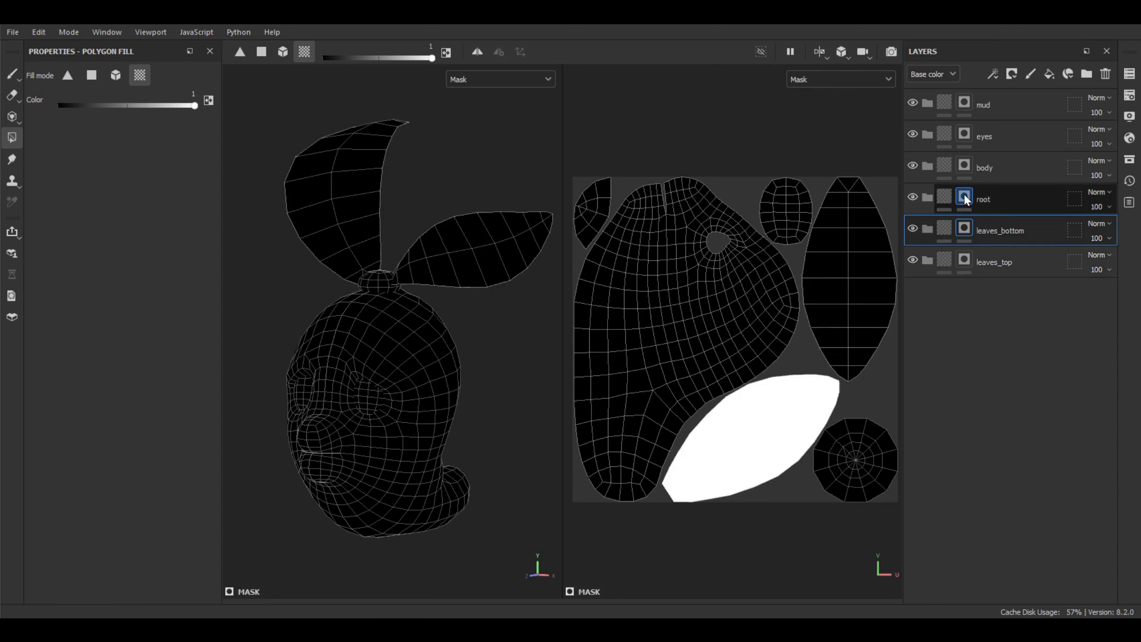
left_click(1003, 200)
left_click(856, 457)
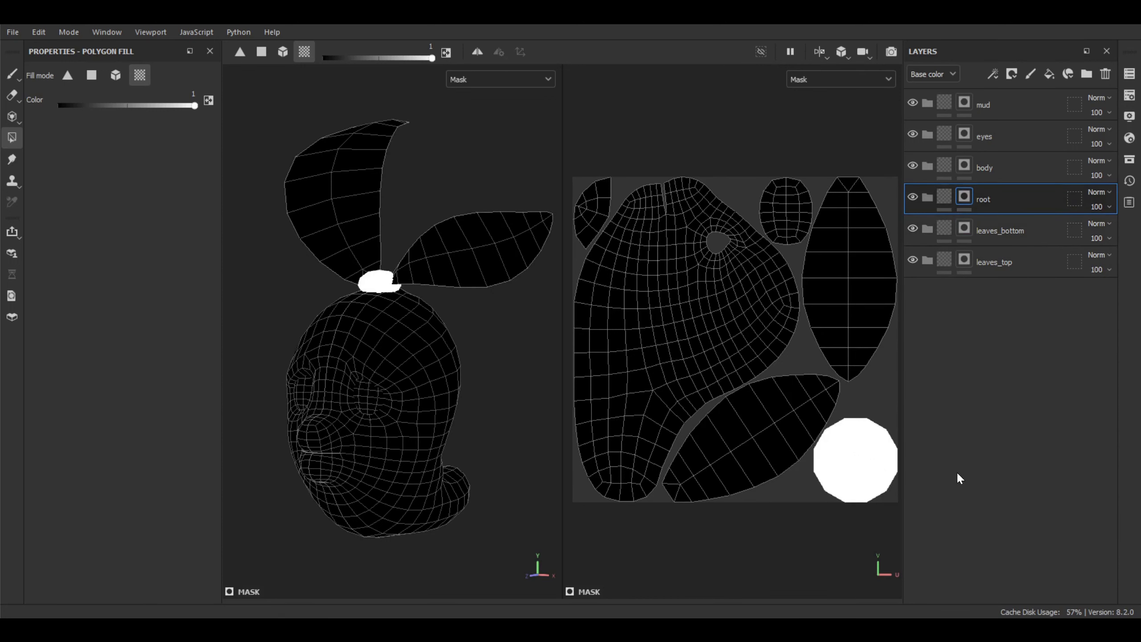
Fill the head's UV islands white in the body mask and the small oval eye island white in the eyes mask
left_click(964, 166)
left_click(660, 278)
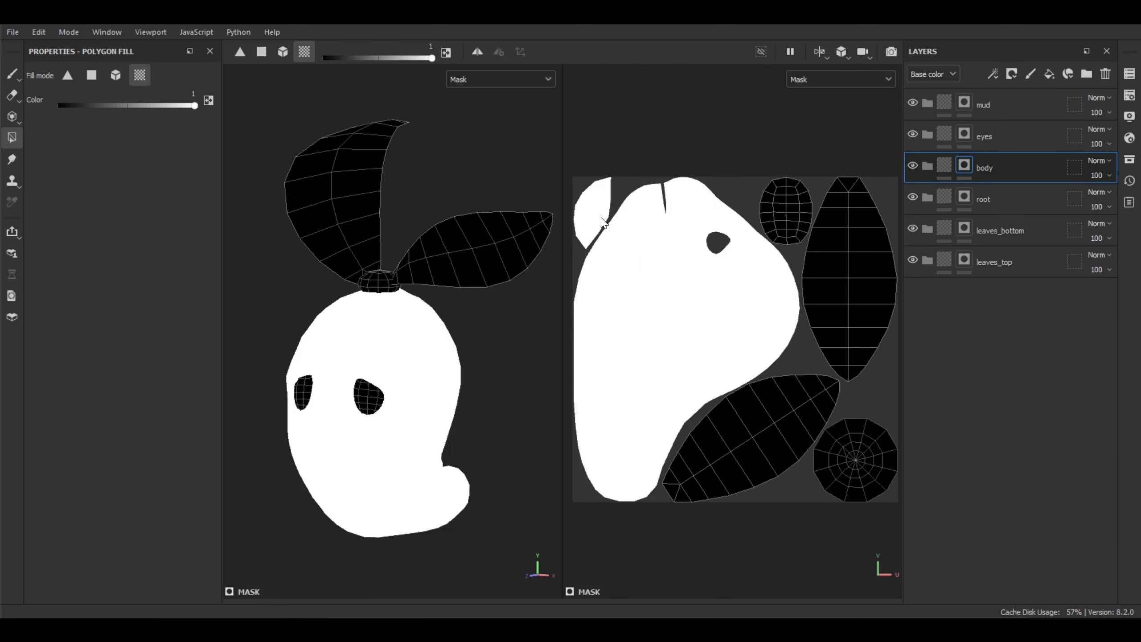
left_click(971, 137)
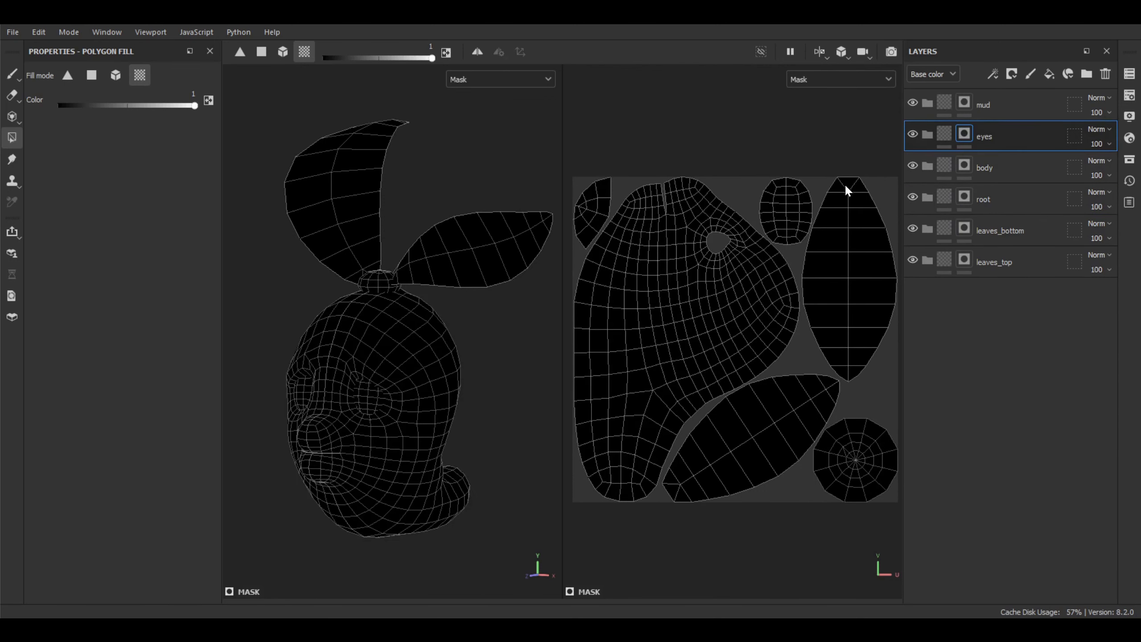
left_click(786, 203)
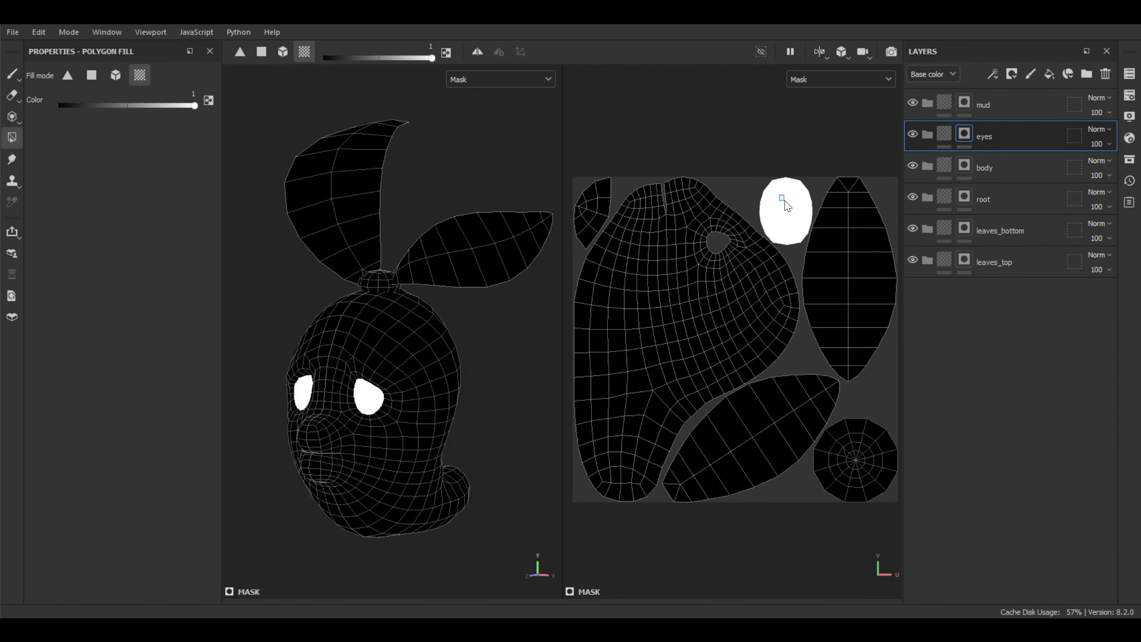
Add a paint effect to the mud folder's mask
left_click(966, 102)
right_click(965, 102)
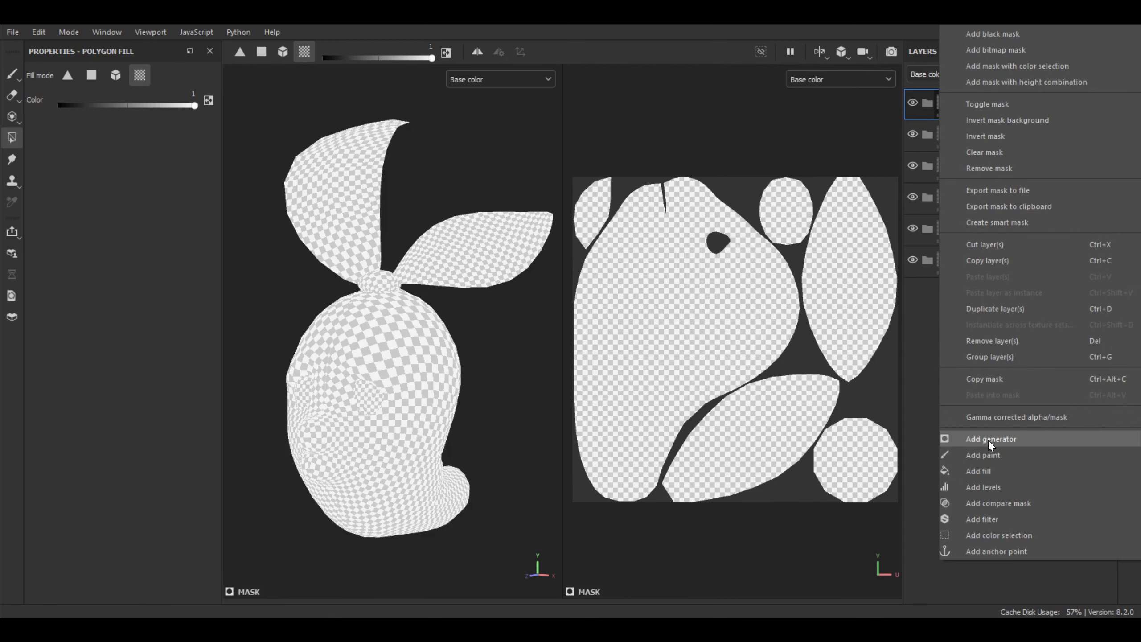
left_click(989, 454)
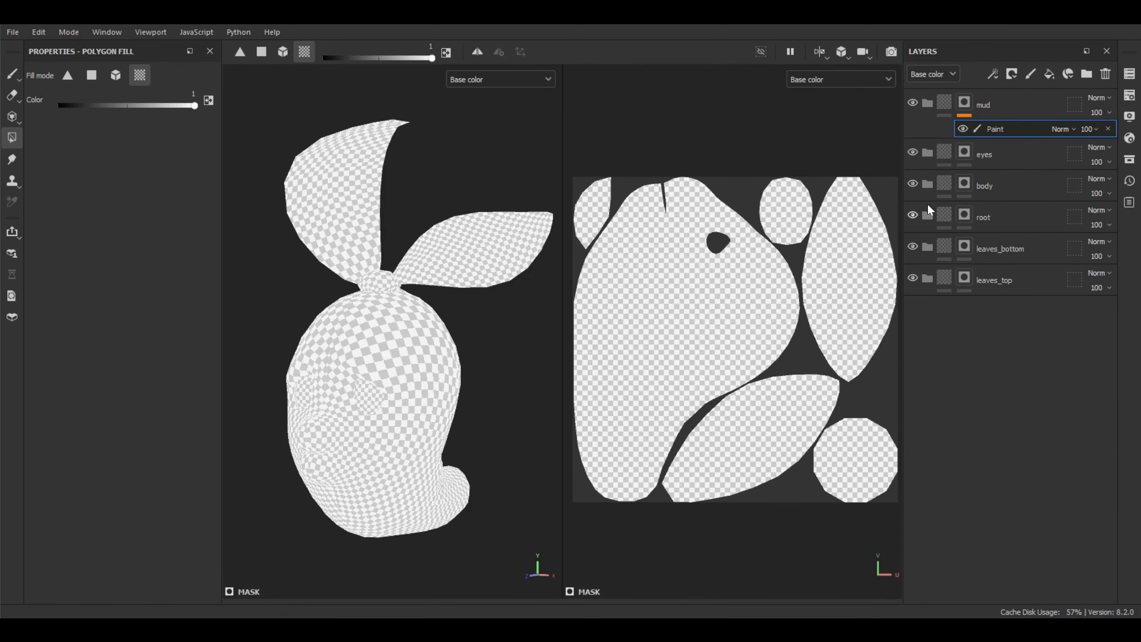
left_click(970, 105)
In the 3D view alone, brush a white boundary stroke on the mud mask across the base of the head's tail
key("F2")
mouse_move(696, 440)
left_mouse_down("alt")
mouse_move(542, 456)
mouse_move(619, 382)
mouse_move(561, 337)
left_mouse_up("alt")
left_click(12, 74)
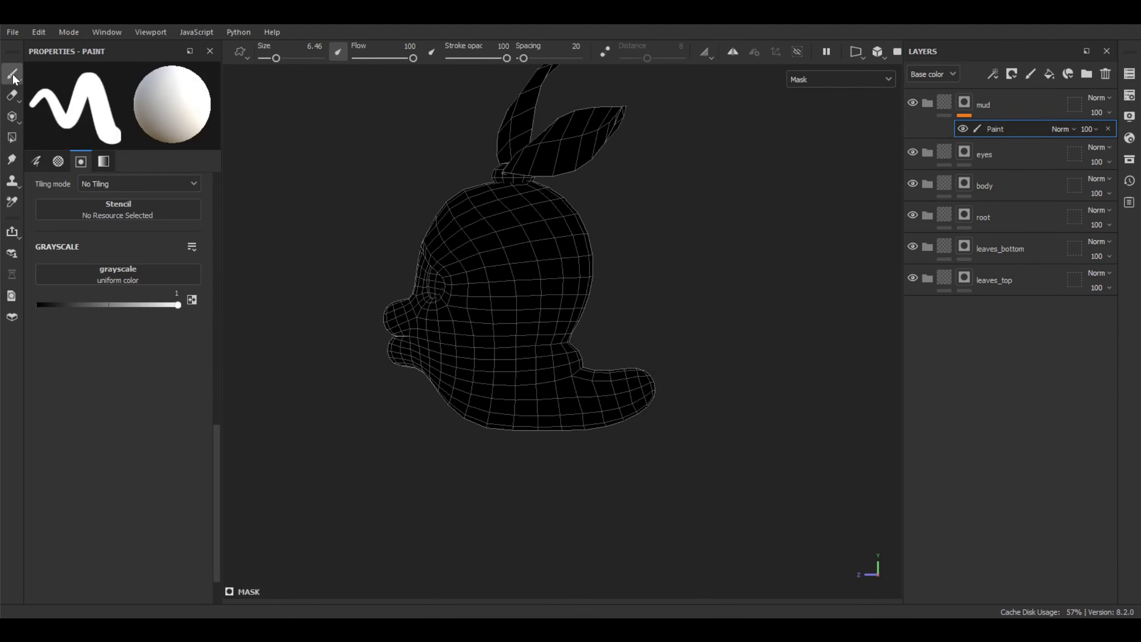
scroll(564, 337, "up", 5)
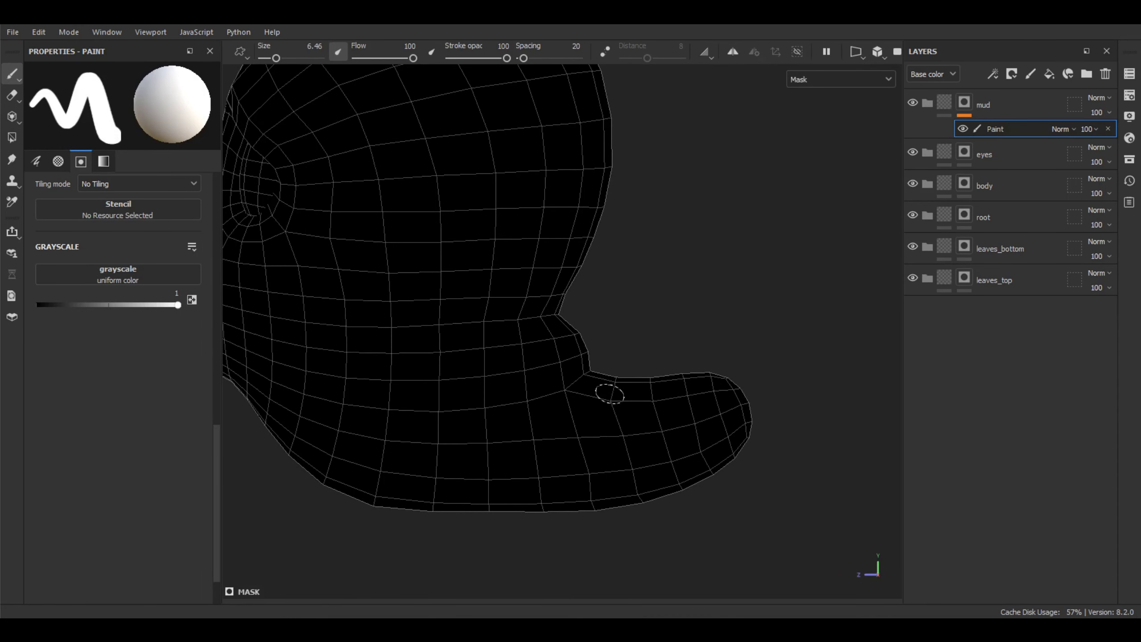
middle_click_drag(613, 433, 631, 405, "alt")
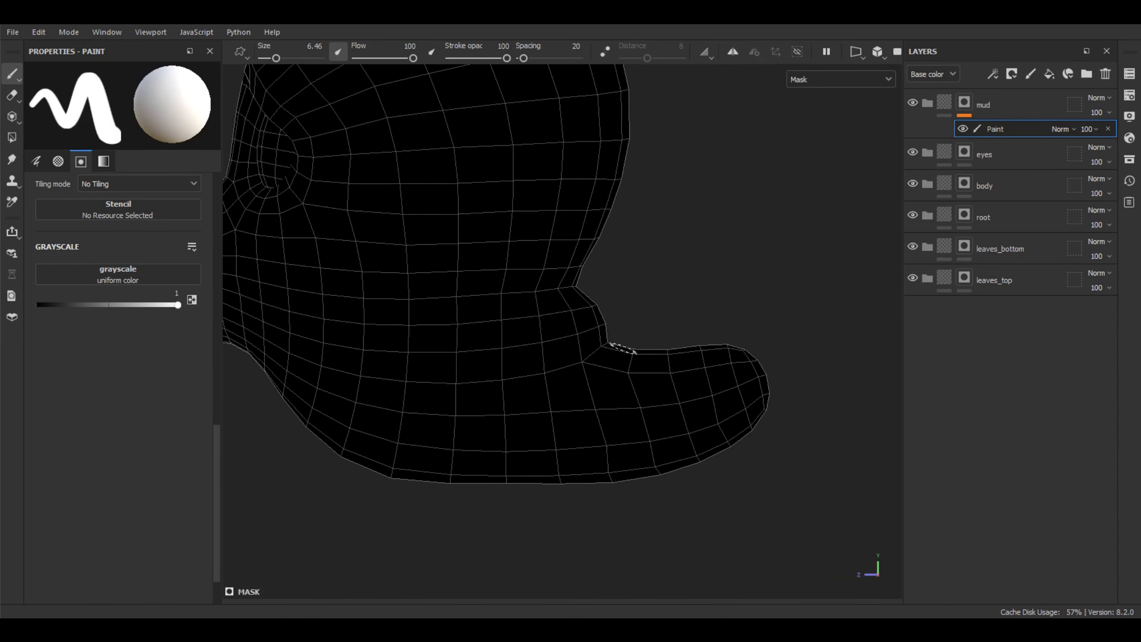
left_click_drag(620, 354, 440, 472)
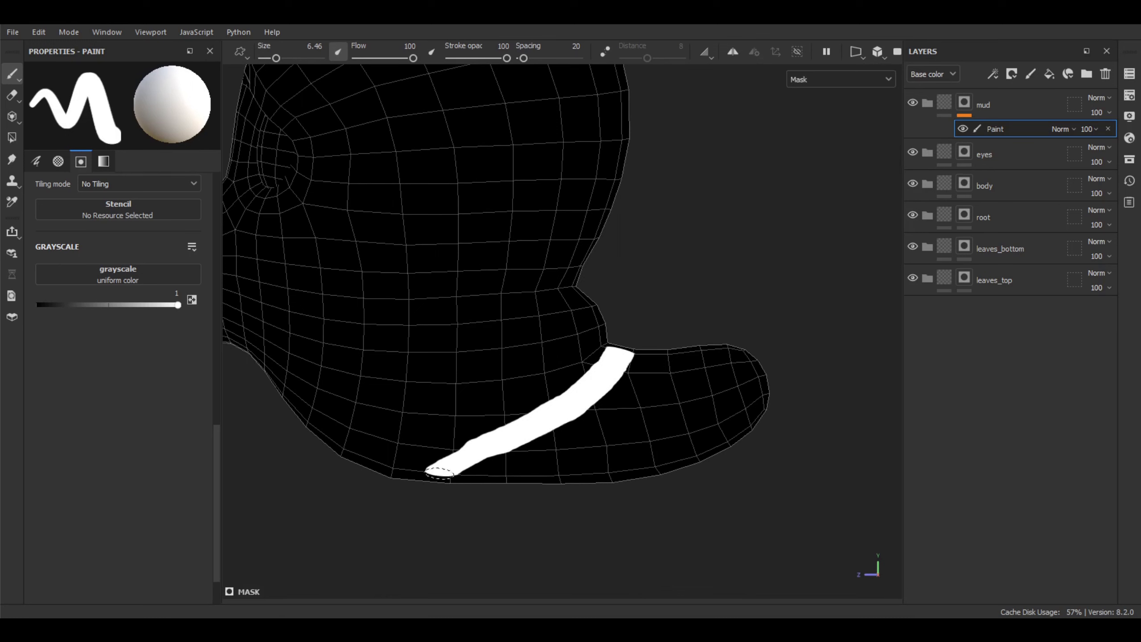
In the UV view, extend the mud boundary stroke to the island edge and paint the tail area beyond it white
key("F3")
scroll(517, 407, "up", 4)
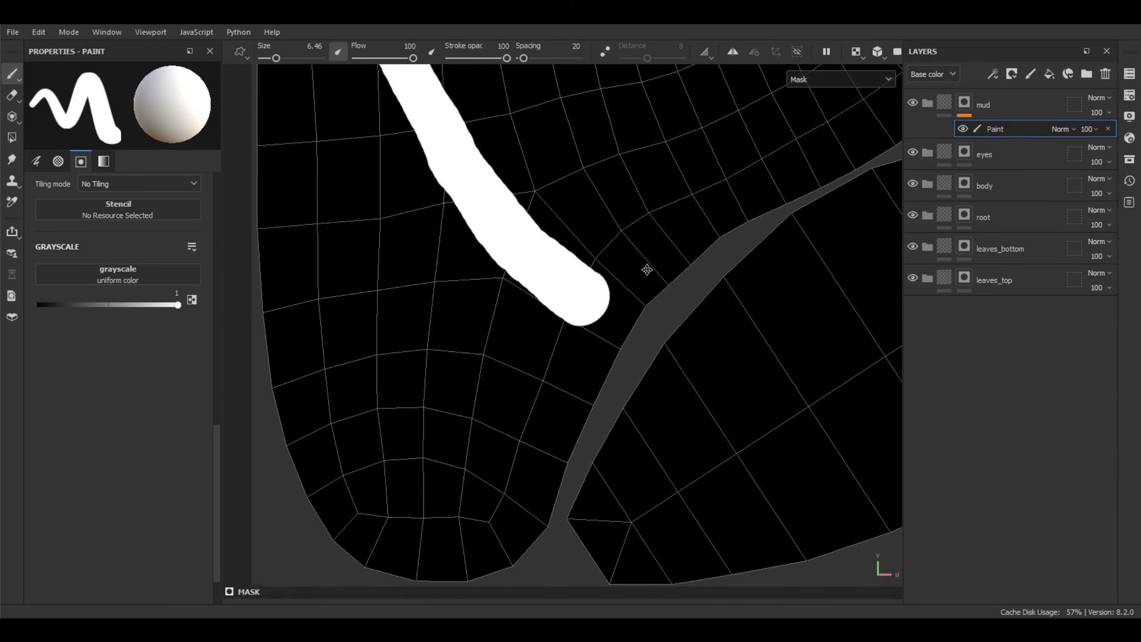
mouse_move(604, 286)
left_mouse_down()
mouse_move(635, 310)
mouse_move(586, 377)
mouse_move(548, 496)
mouse_move(459, 530)
mouse_move(377, 525)
mouse_move(438, 492)
mouse_move(581, 349)
mouse_move(480, 392)
mouse_move(484, 313)
left_mouse_up()
scroll(484, 314, "down", 2)
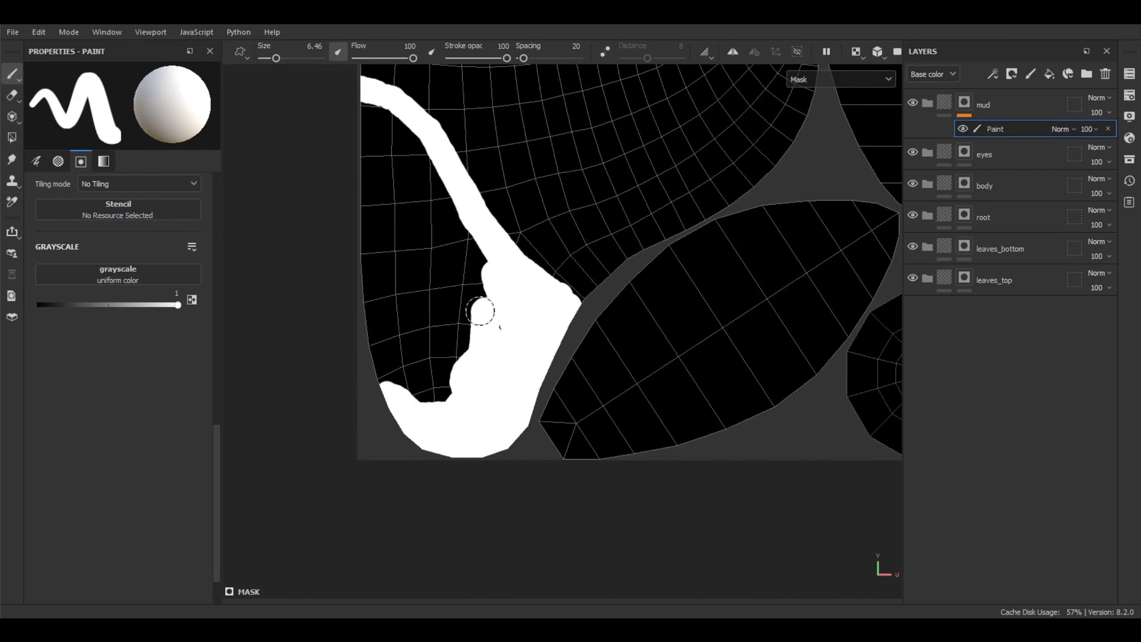
middle_click_drag(483, 313, 523, 360)
mouse_move(524, 360)
left_mouse_down()
mouse_move(469, 229)
mouse_move(404, 146)
left_mouse_up()
Enlarge the brush to 10.63 and fill the remaining tail area of the mud mask with white
right_click_drag(403, 147, 417, 147, "ctrl")
left_click_drag(411, 148, 537, 380)
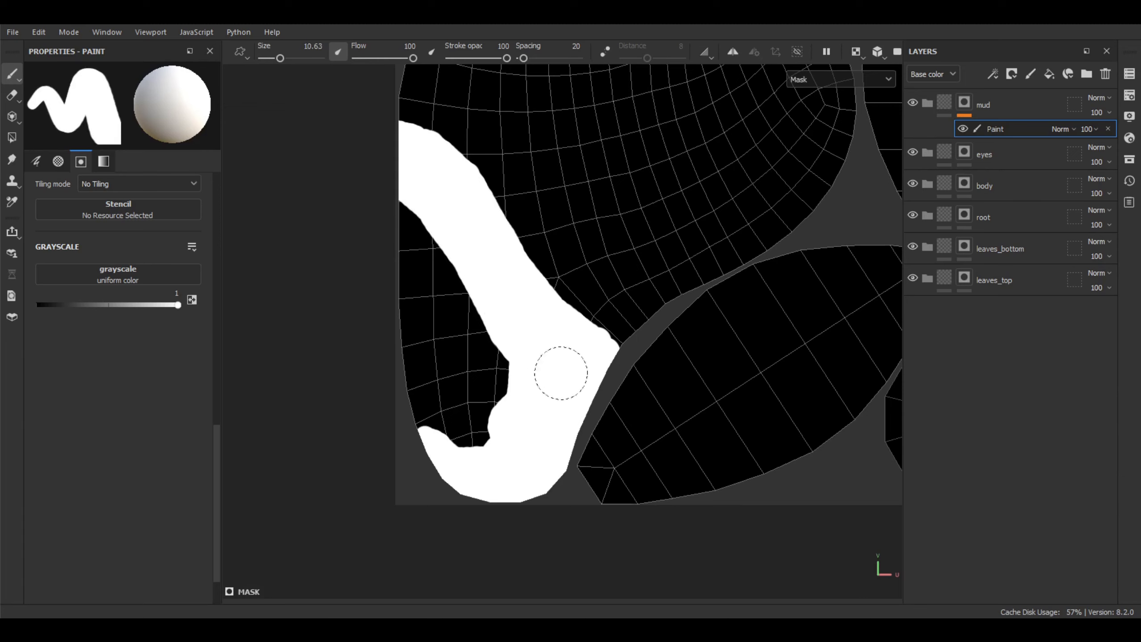
mouse_move(518, 428)
left_mouse_down()
mouse_move(479, 389)
mouse_move(427, 241)
mouse_move(407, 382)
mouse_move(430, 438)
mouse_move(449, 419)
left_mouse_up()
Examine the mud, eyes, body, root, leaves_bottom and leaves_top masks on the model in the 3D view
key("F2")
left_click_drag(657, 372, 706, 309, "alt")
scroll(775, 324, "down", 3)
left_click_drag(774, 323, 710, 340, "alt")
middle_click_drag(711, 340, 697, 302)
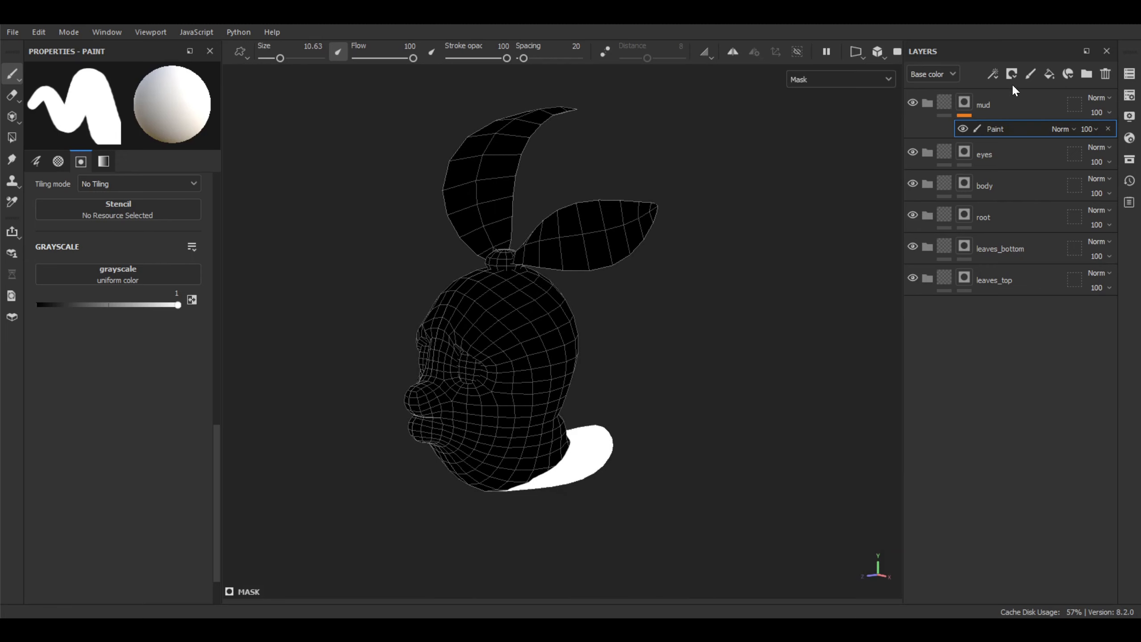
left_click(965, 153)
left_click_drag(685, 301, 690, 290, "alt")
left_click(964, 182)
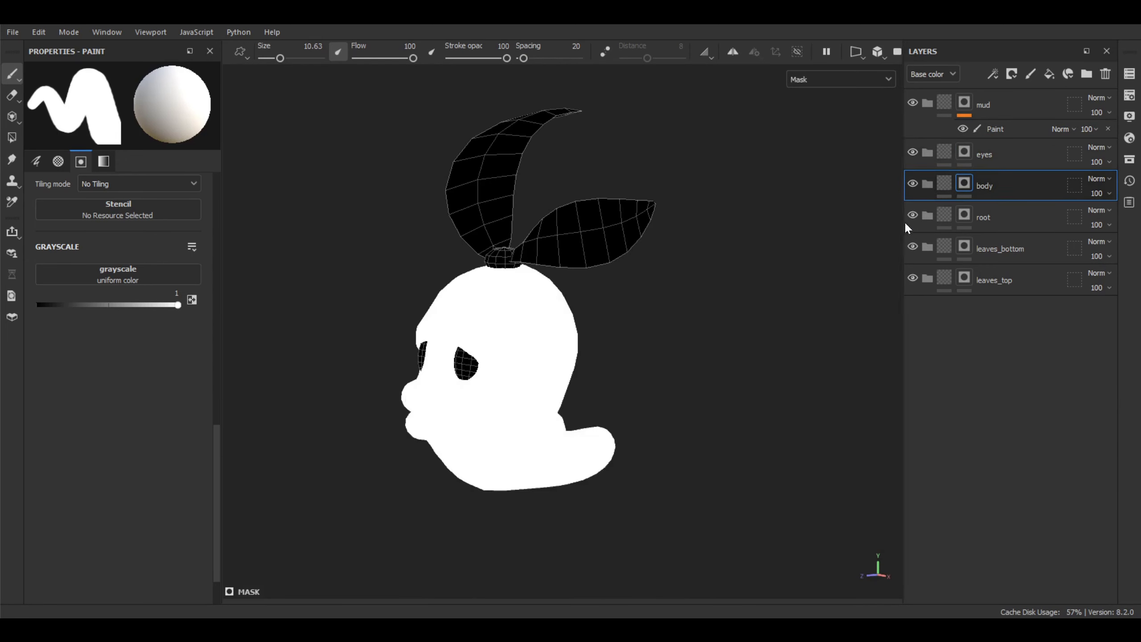
left_click(965, 215)
left_click_drag(724, 309, 854, 296, "alt")
left_click(964, 249)
left_click_drag(786, 270, 848, 257, "alt")
left_click(965, 277)
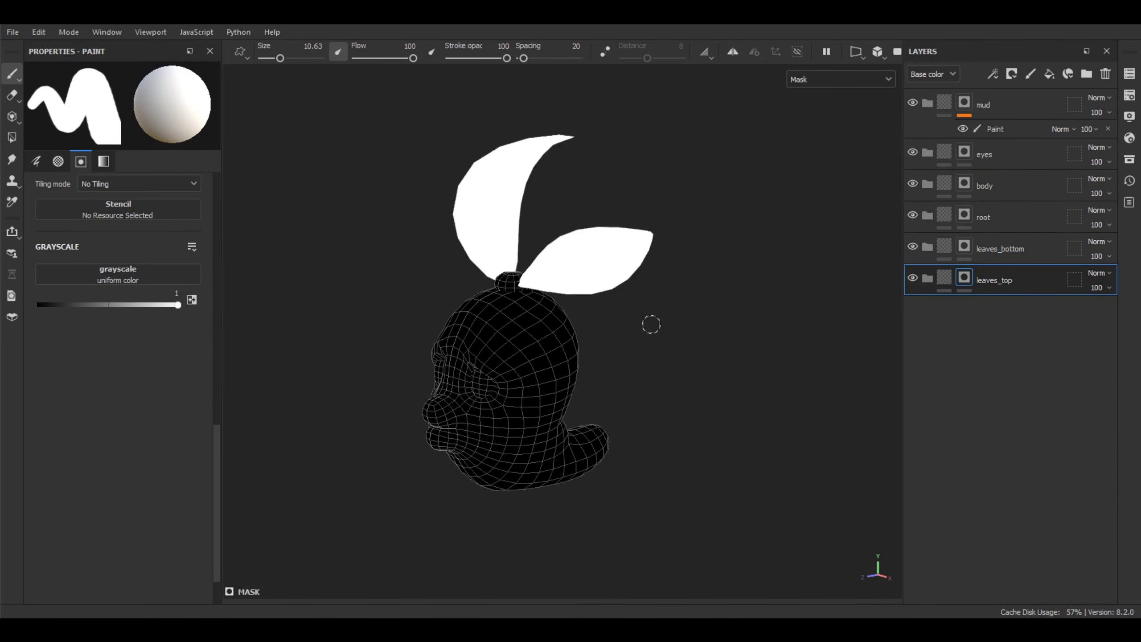
Return the viewport display to Base color with the whole head in view
left_click_drag(649, 324, 703, 338, "alt")
key("c")
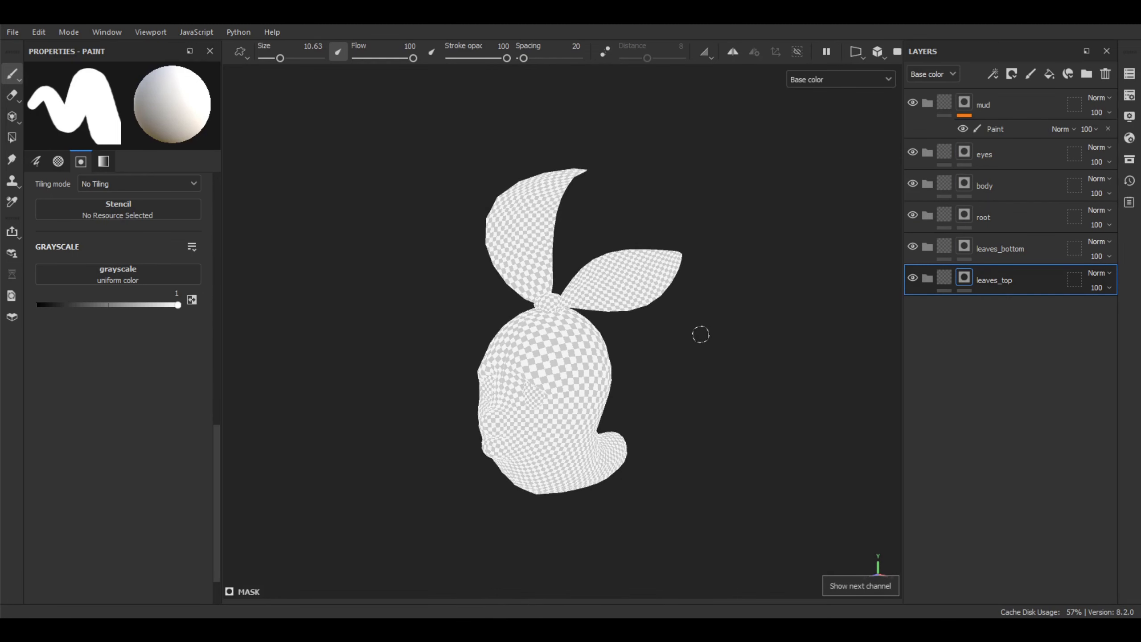
scroll(701, 334, "up", 2)
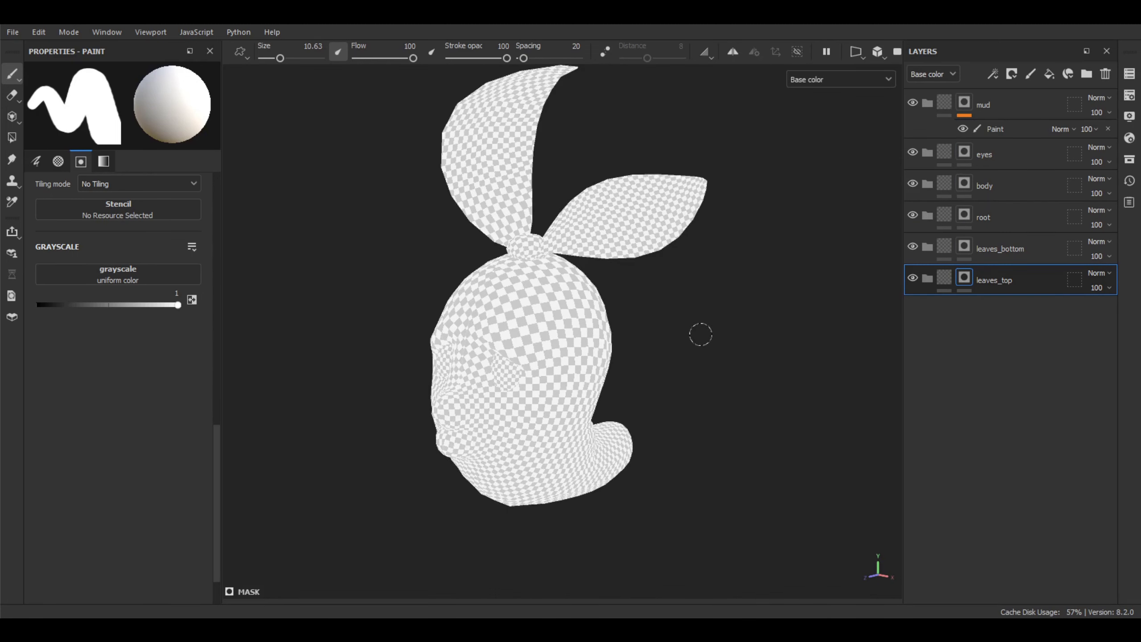
scroll(733, 358, "up", 2)
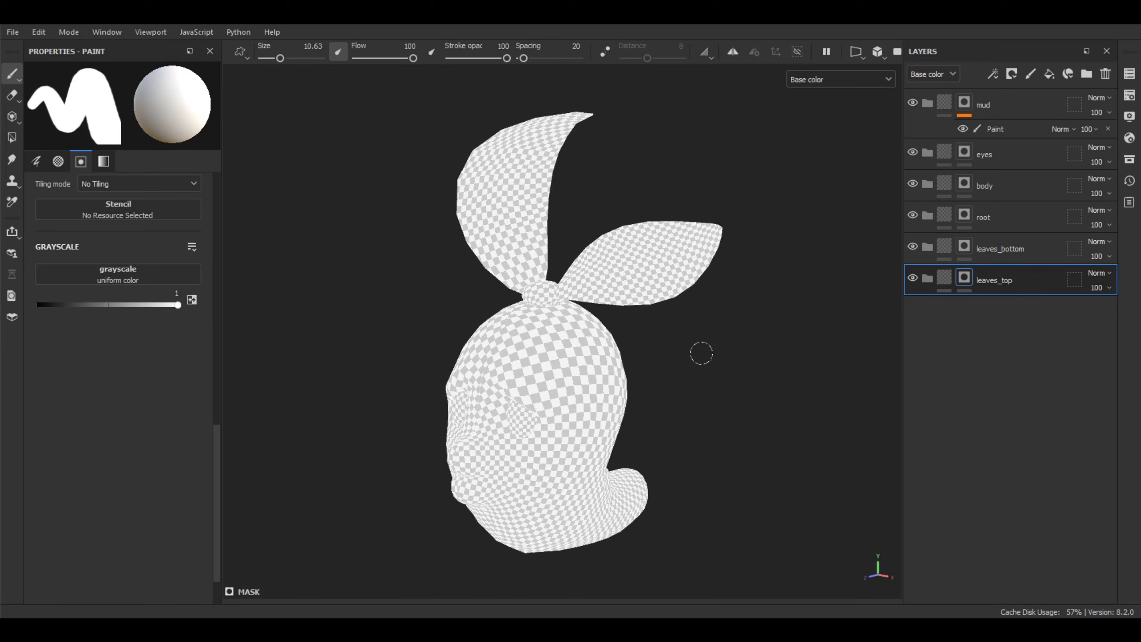
left_click_drag(701, 353, 702, 353, "alt")
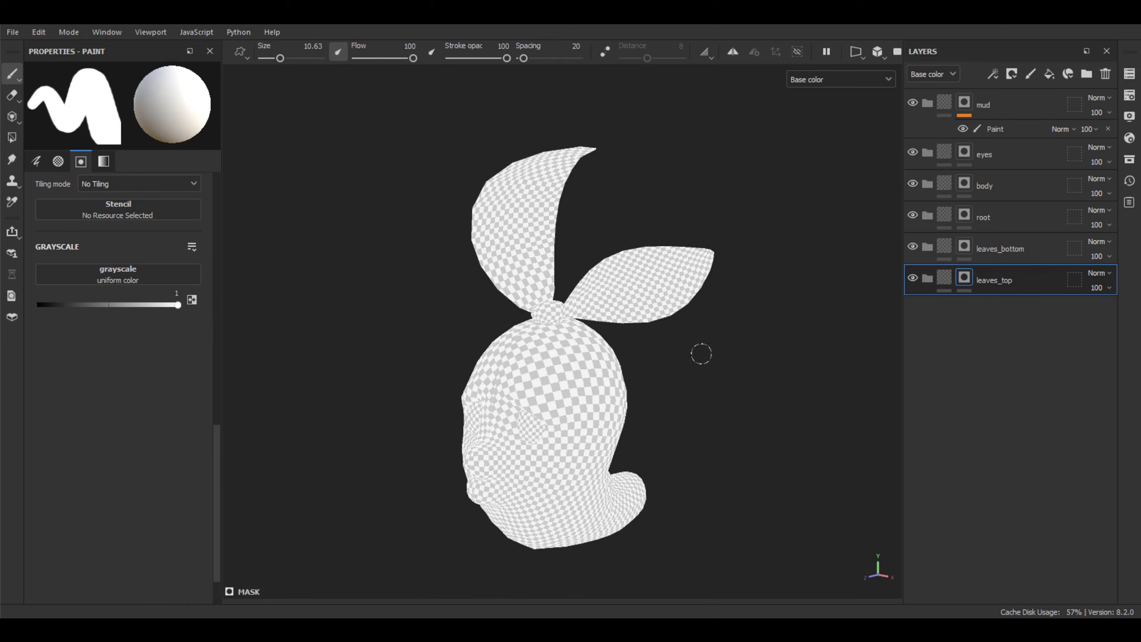